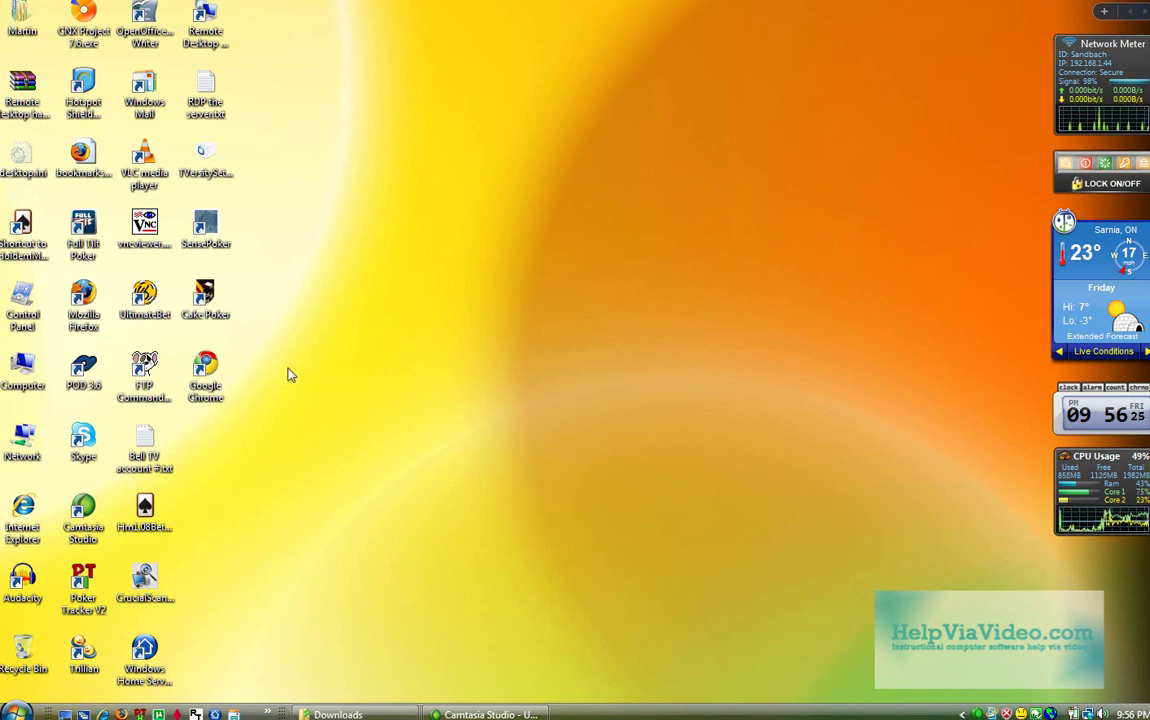
{"action": "double_click", "coordinate": [84, 300]}
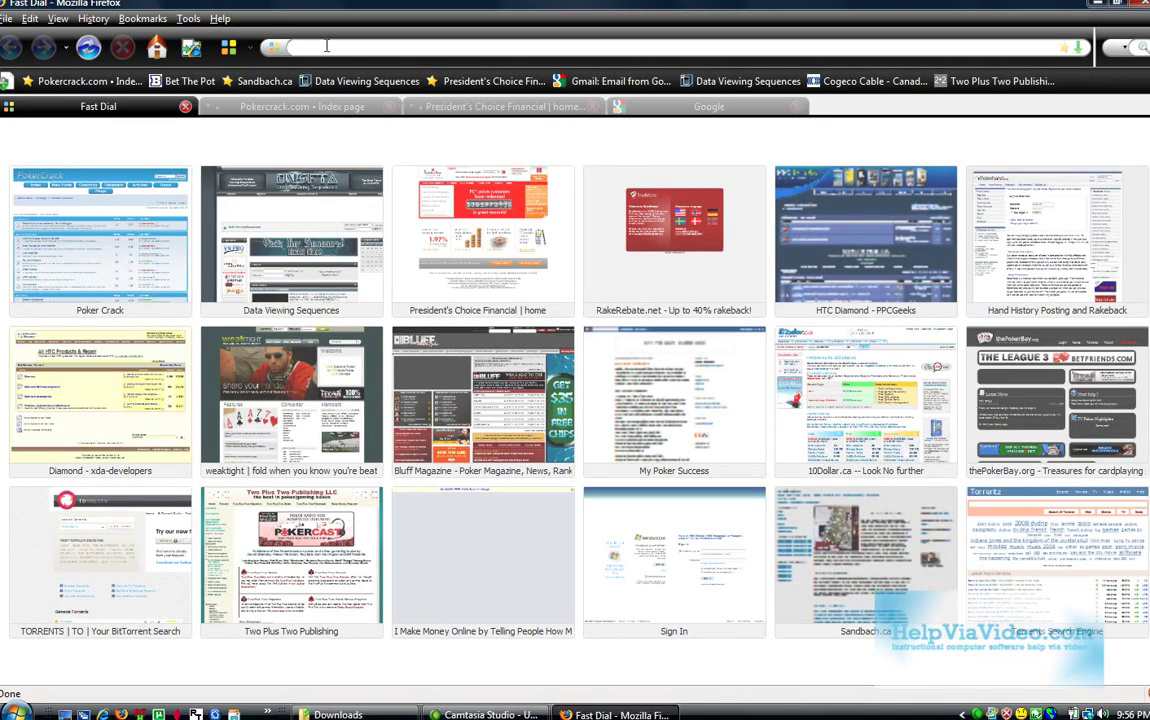
{"action": "left_click", "coordinate": [326, 46]}
{"action": "right_click", "coordinate": [330, 47]}
{"action": "left_click", "coordinate": [362, 110]}
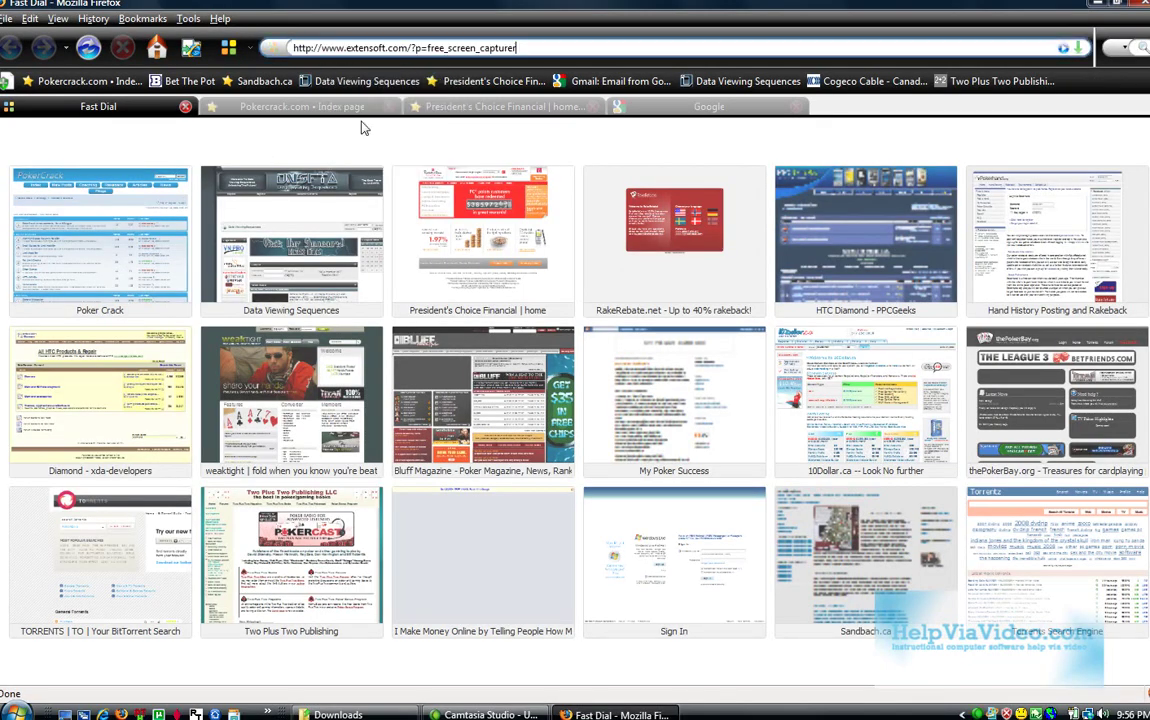
{"action": "key", "text": "Return"}
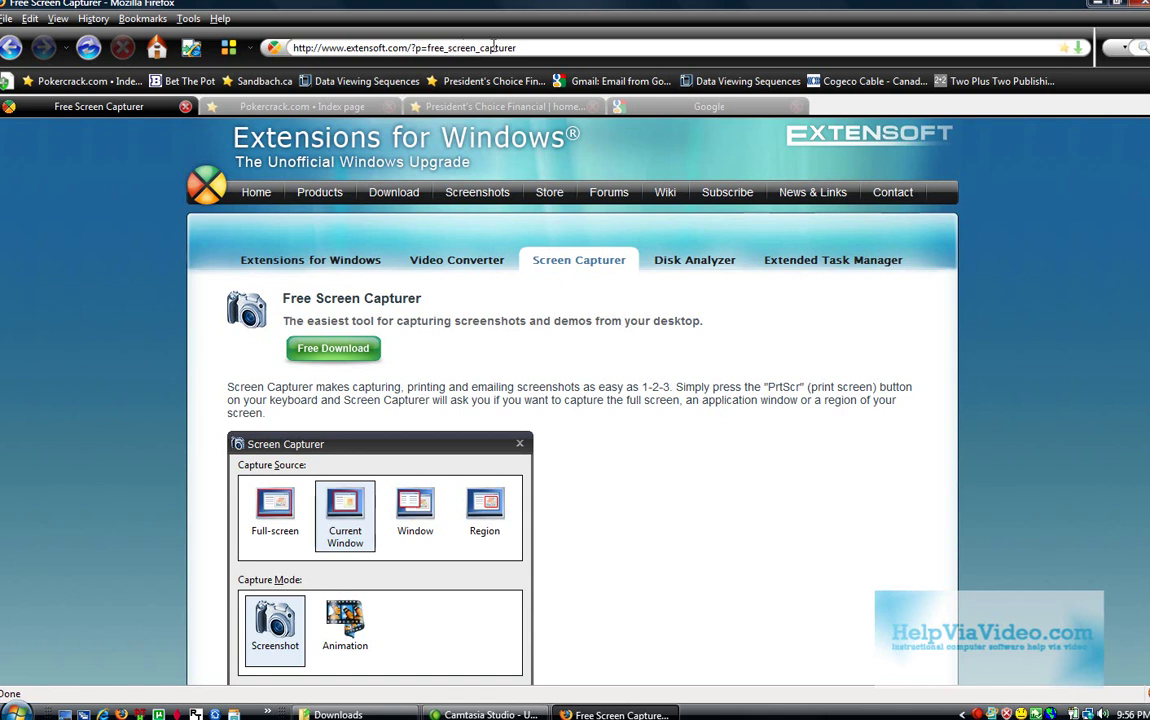
{"action": "double_click", "coordinate": [527, 47]}
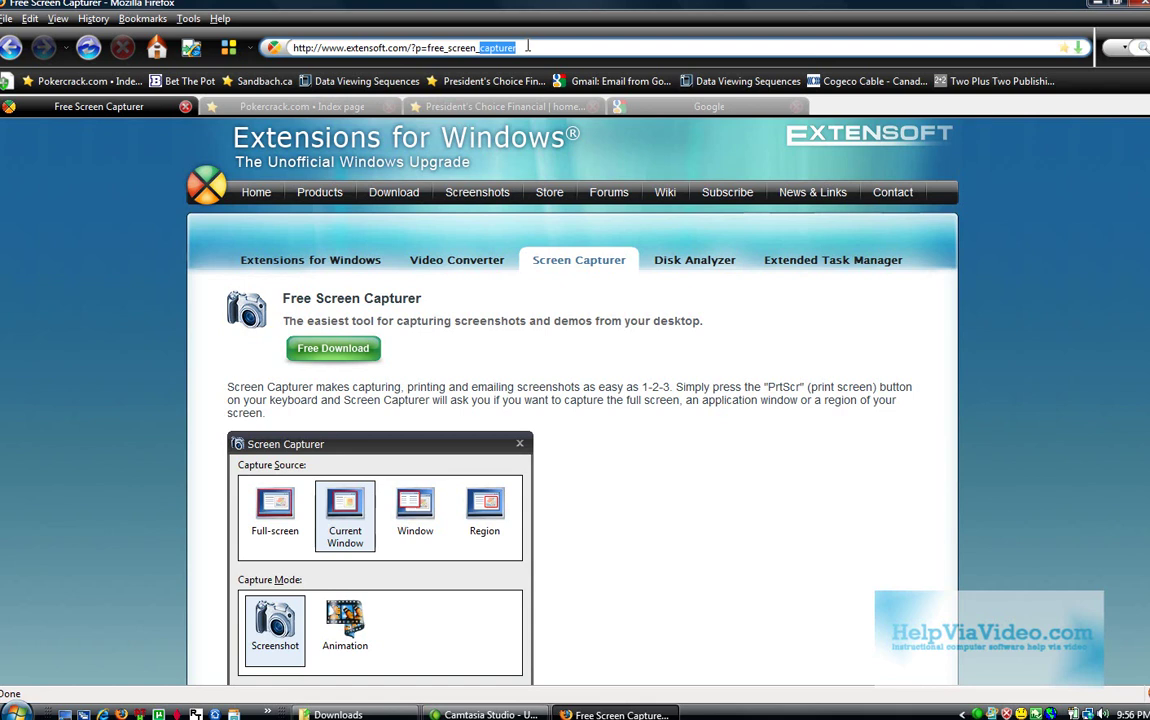
{"action": "left_click", "coordinate": [490, 360]}
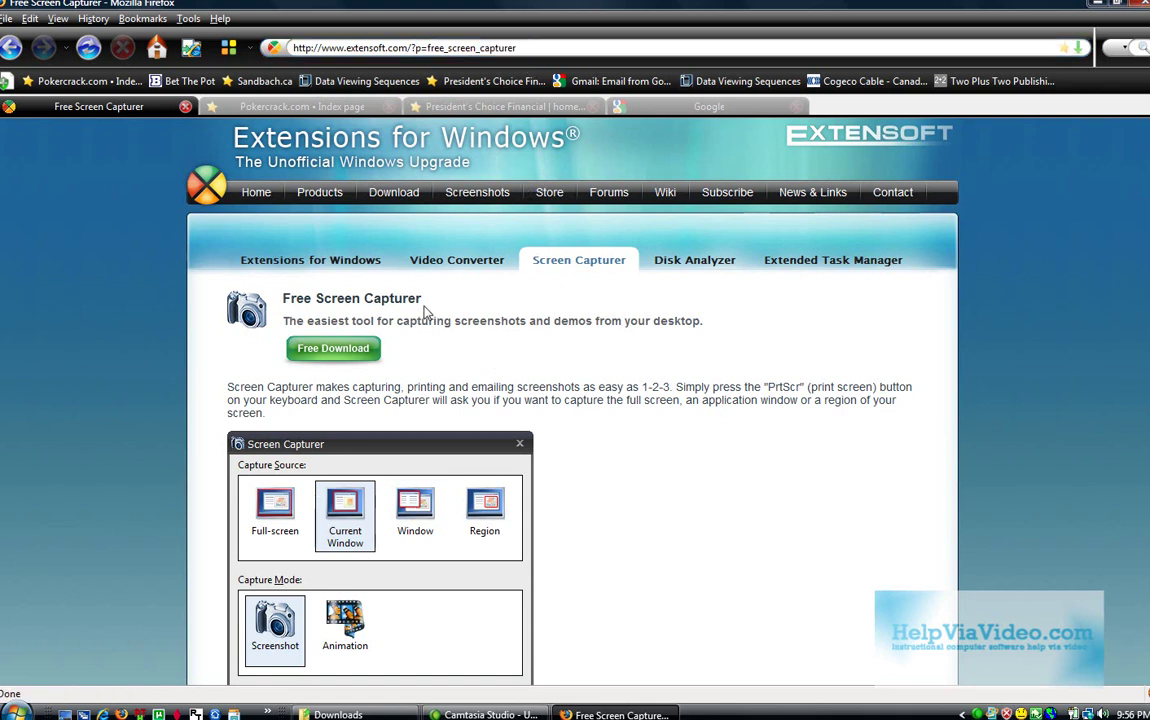
Start the free download of Extensions-Trial.exe through Download.com, choose to save the file, and open the user's personal folder as save location
{"action": "left_click", "coordinate": [312, 348]}
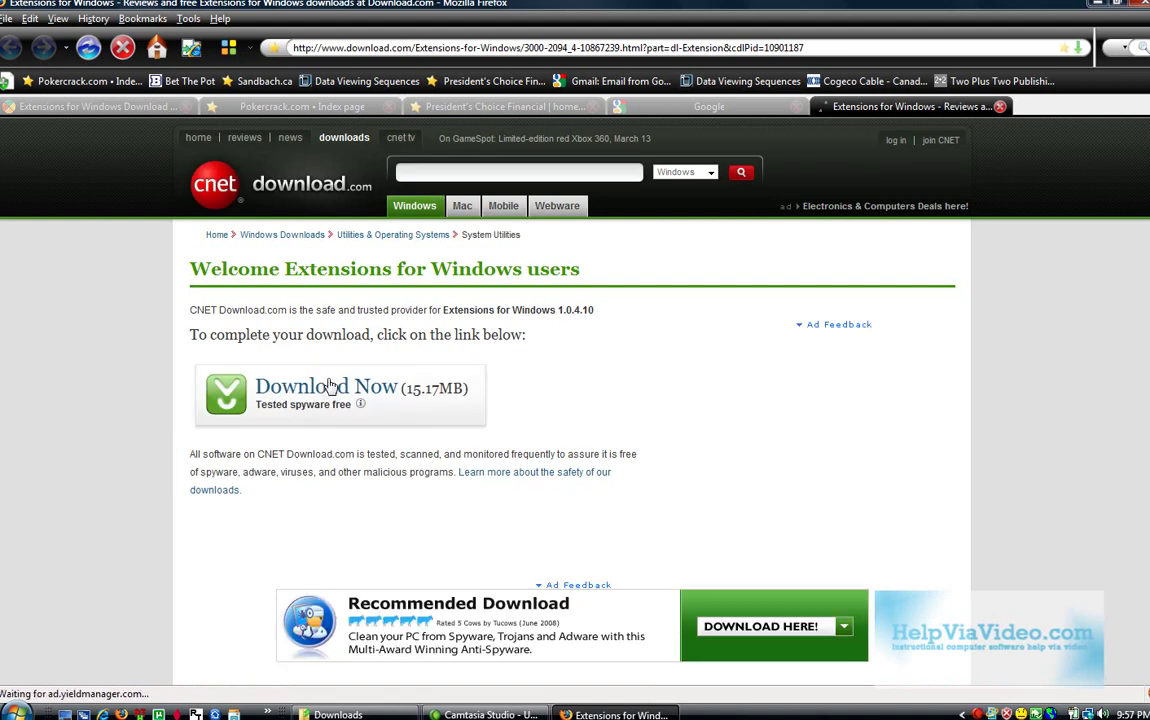
{"action": "left_click", "coordinate": [333, 389]}
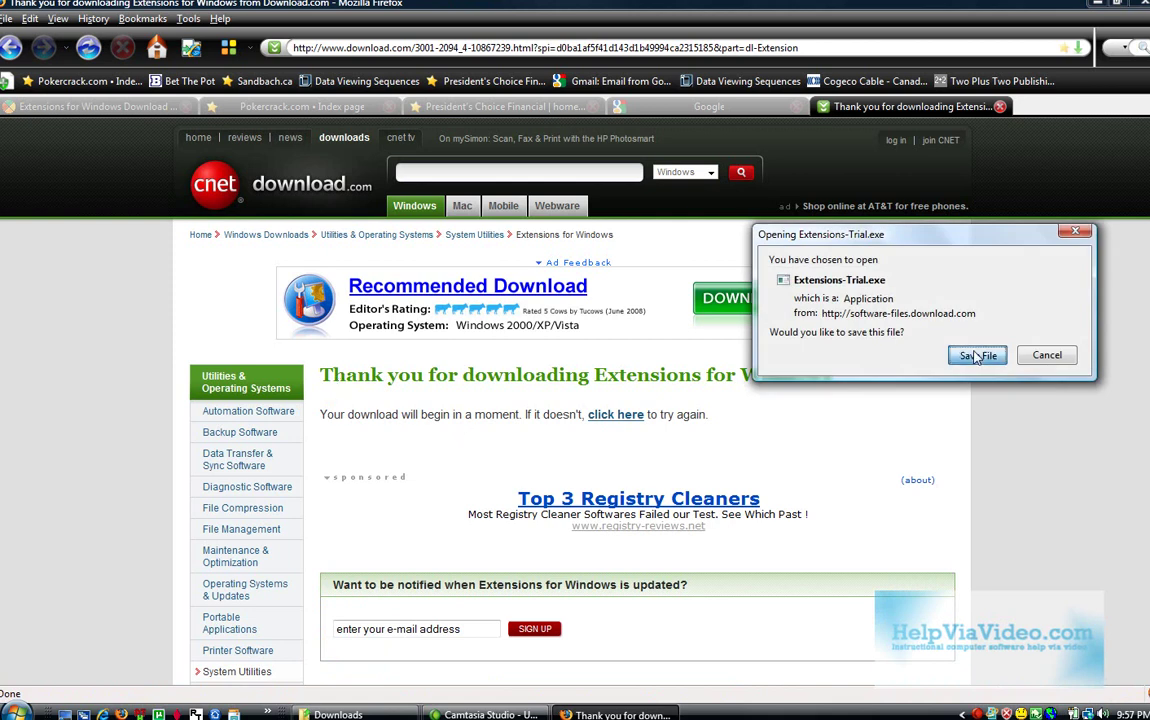
{"action": "left_click", "coordinate": [976, 356]}
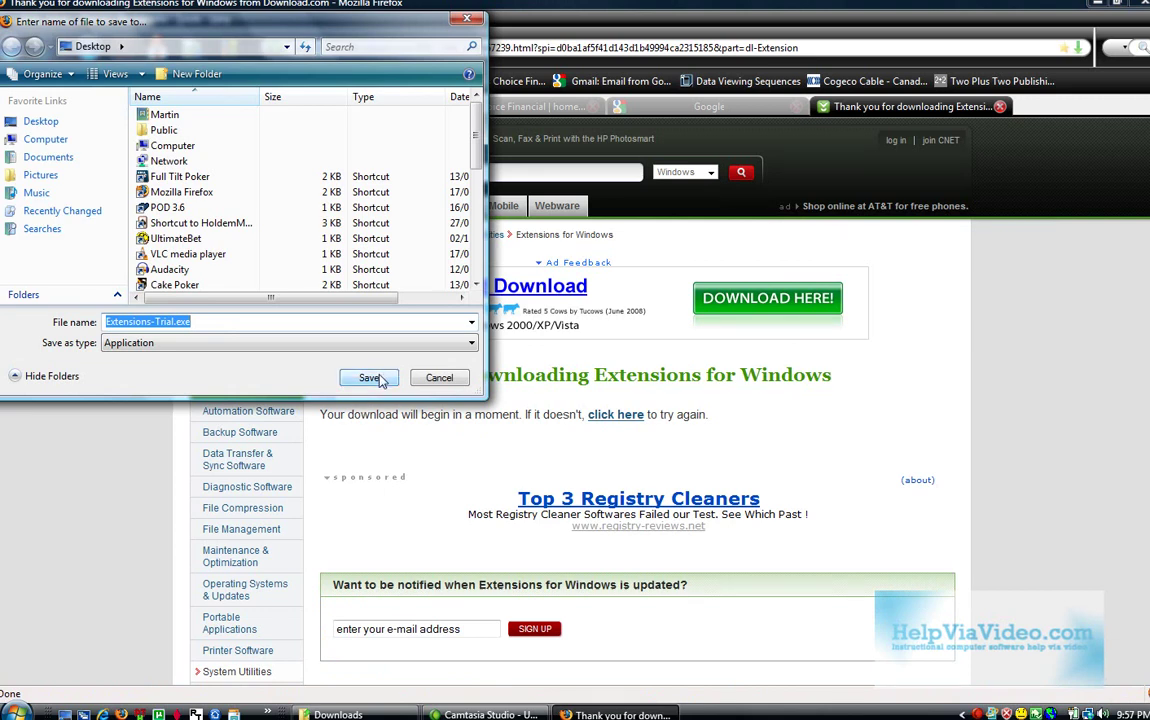
{"action": "left_click", "coordinate": [172, 121]}
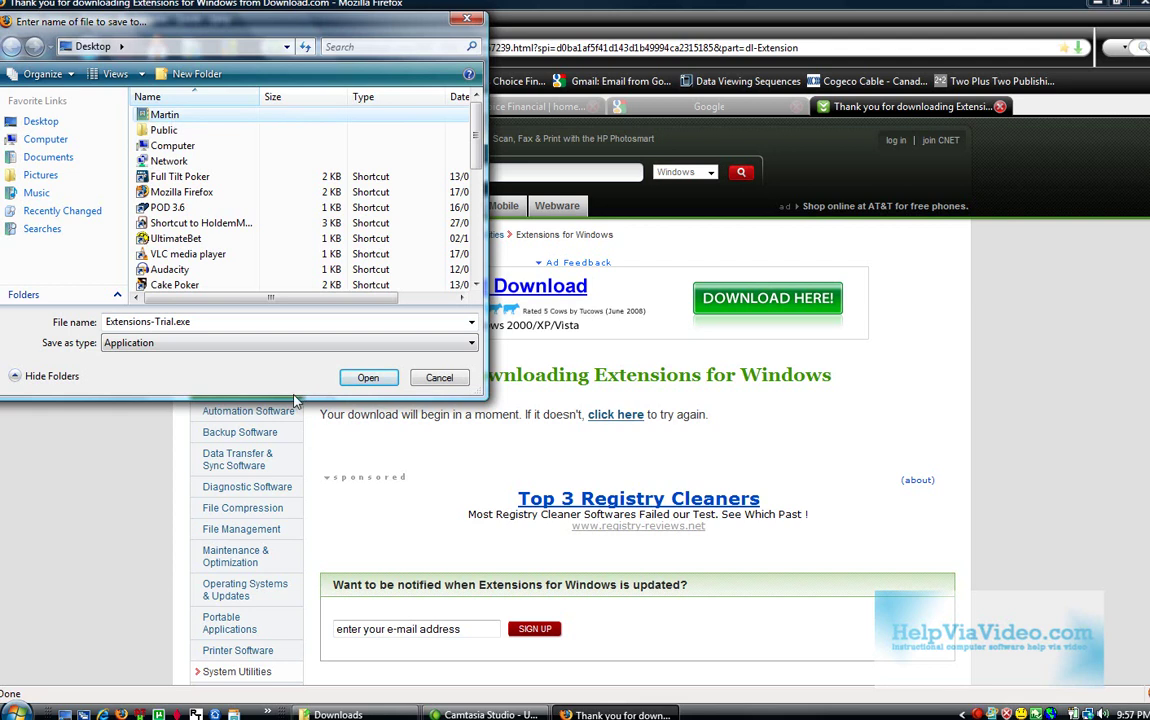
{"action": "left_click", "coordinate": [367, 377]}
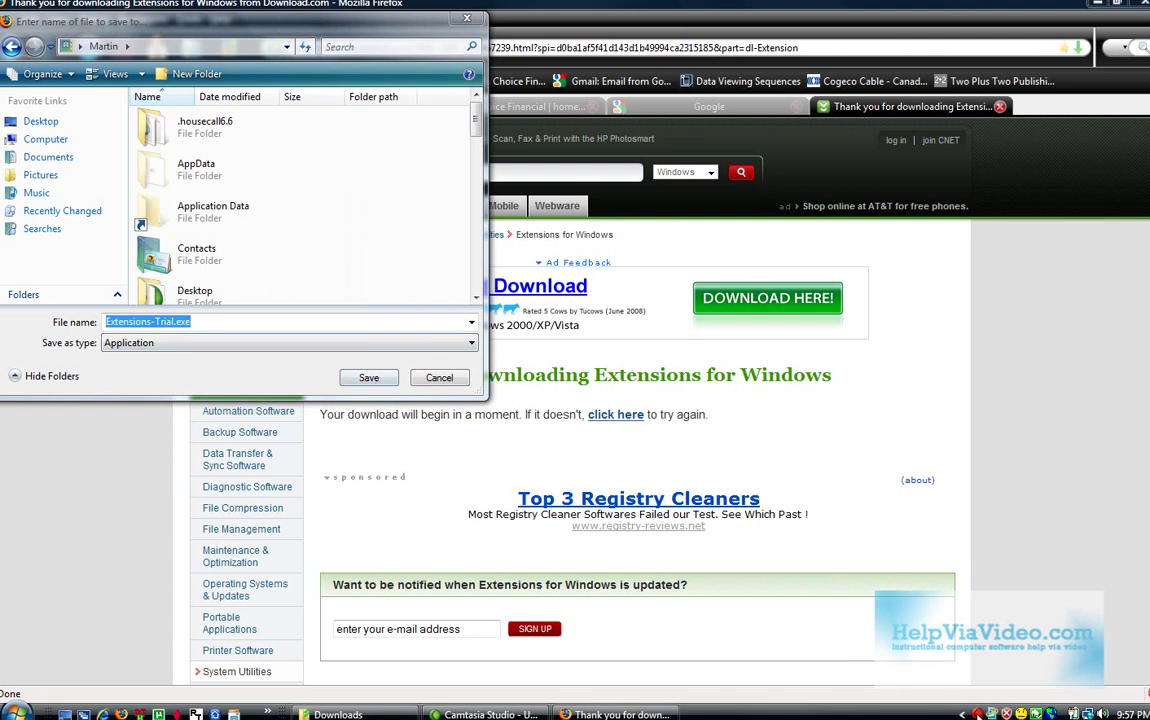
{"action": "left_click", "coordinate": [979, 713]}
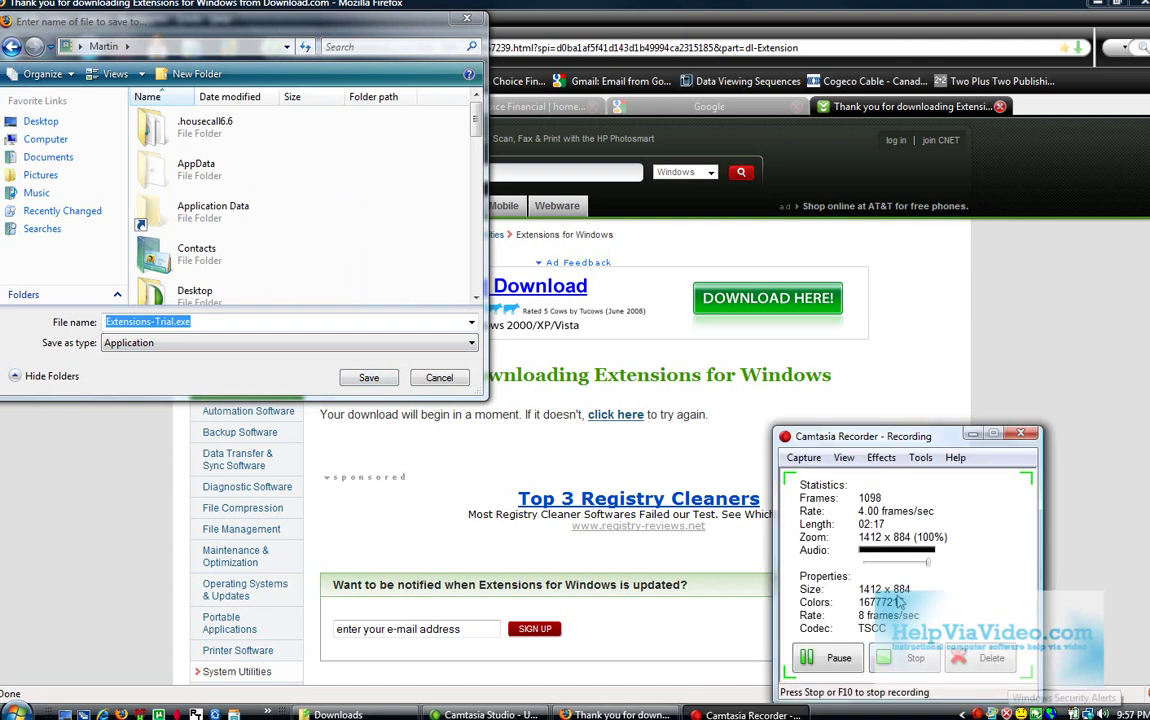
{"action": "left_click", "coordinate": [836, 658]}
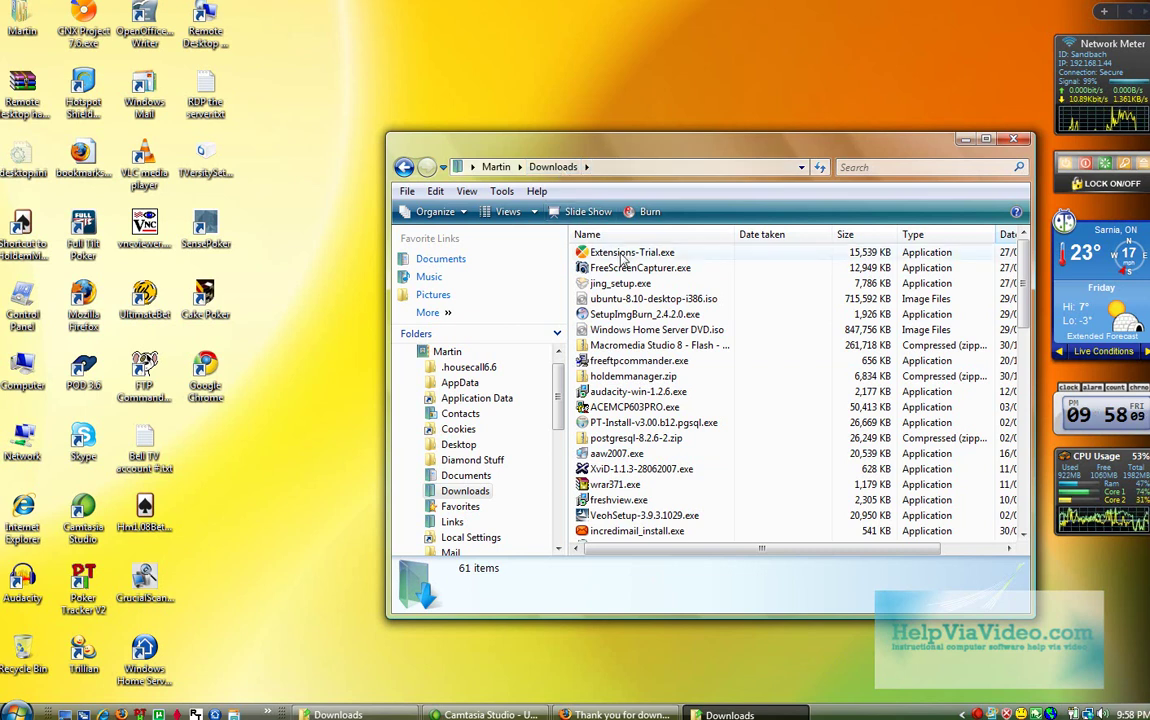
Run Extensions-Trial.exe from the Downloads folder with English as the installation language and accept the license agreement
{"action": "mouse_move", "coordinate": [623, 257]}
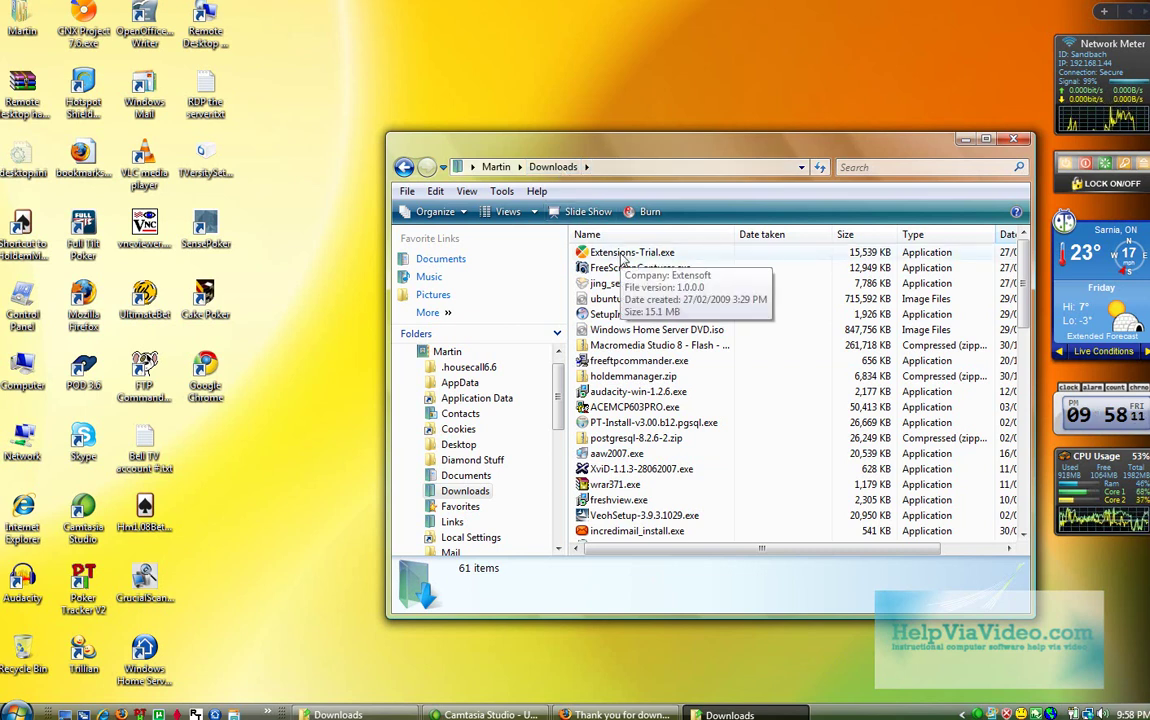
{"action": "double_click", "coordinate": [623, 254]}
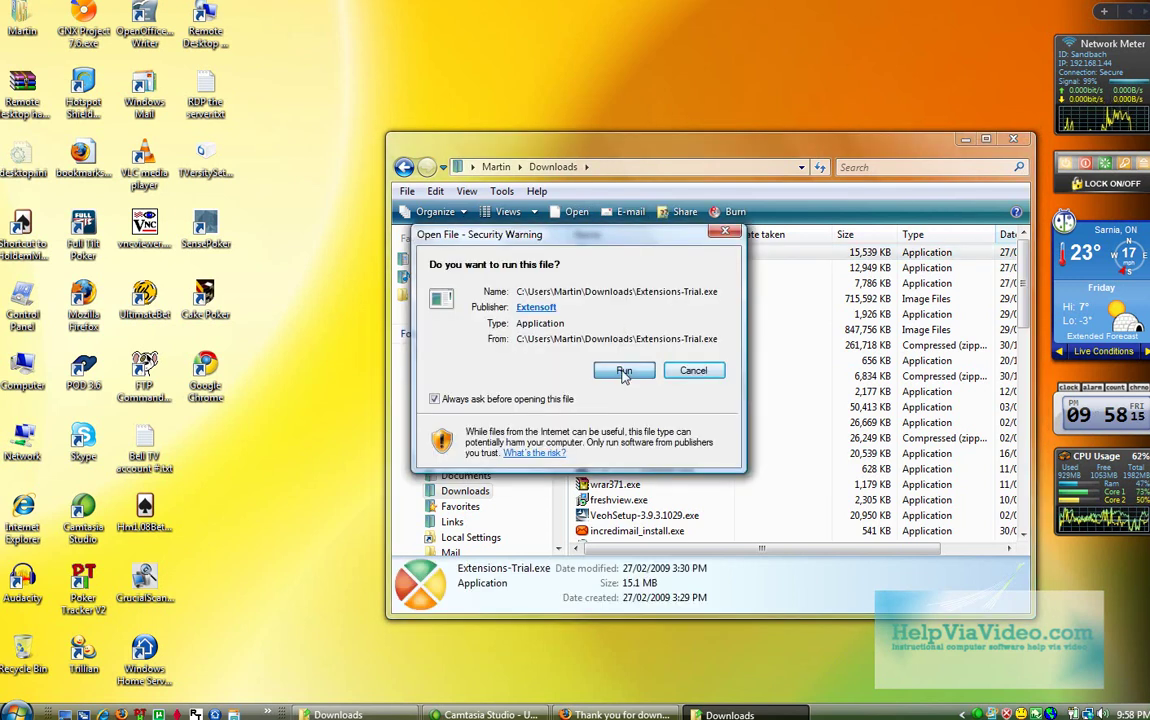
{"action": "left_click", "coordinate": [620, 370]}
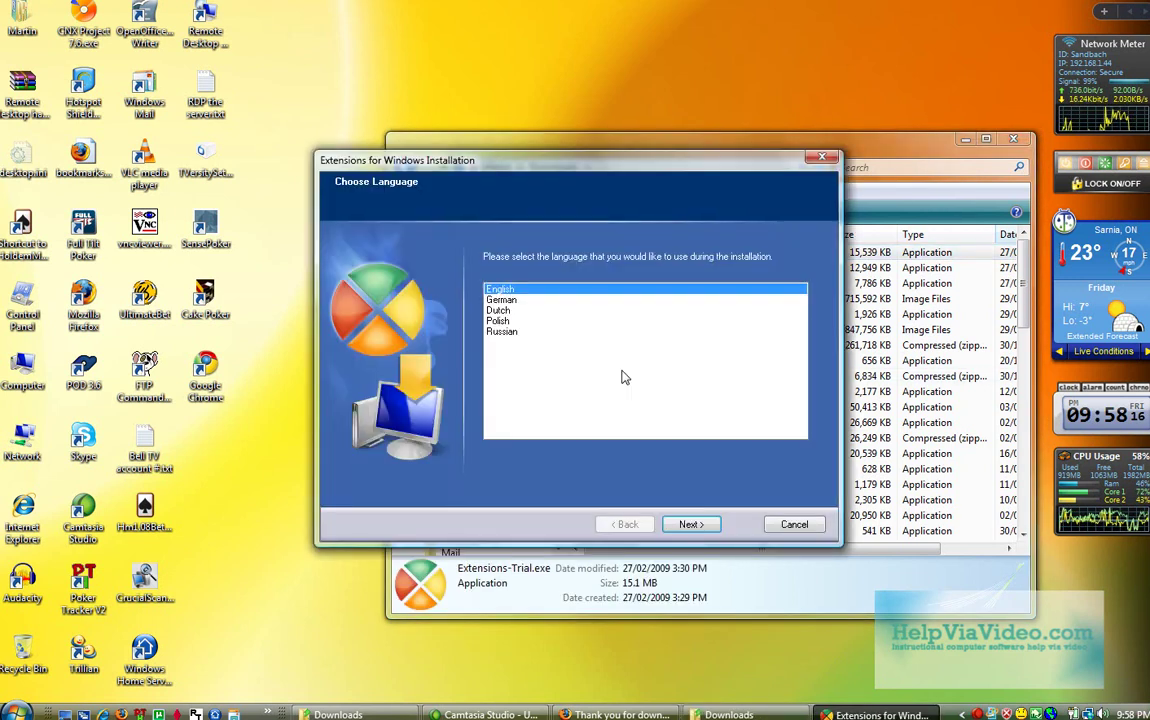
{"action": "left_click", "coordinate": [691, 527]}
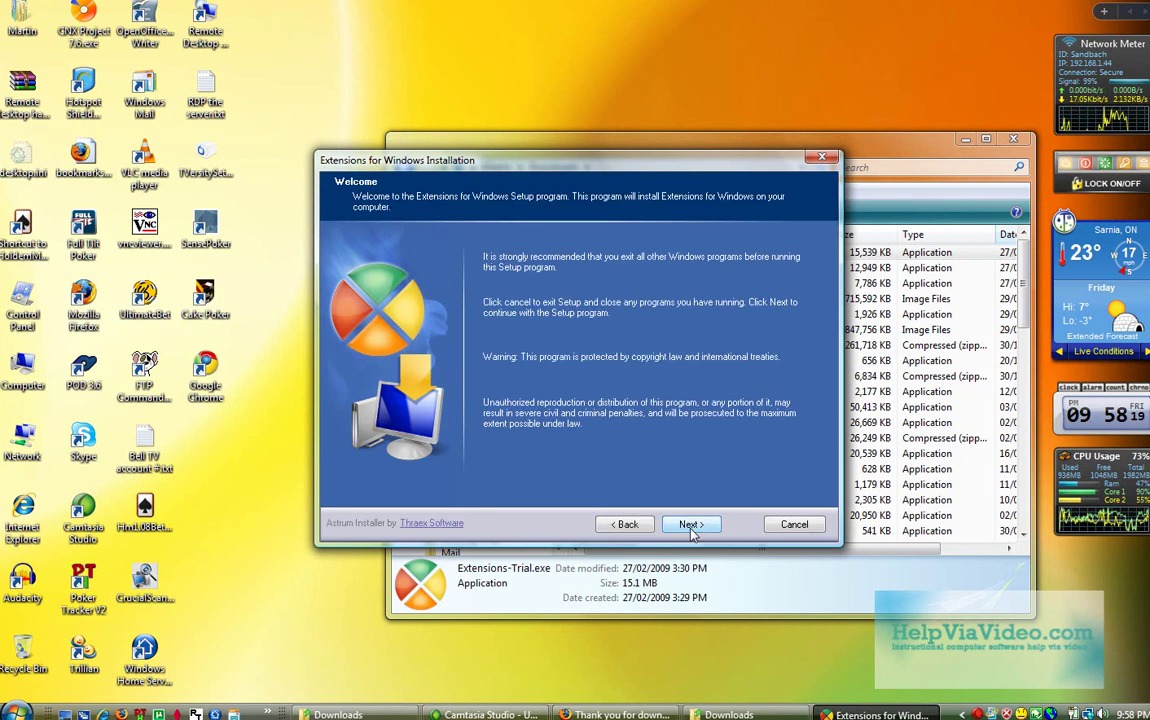
{"action": "left_click", "coordinate": [691, 527]}
{"action": "left_click", "coordinate": [614, 468]}
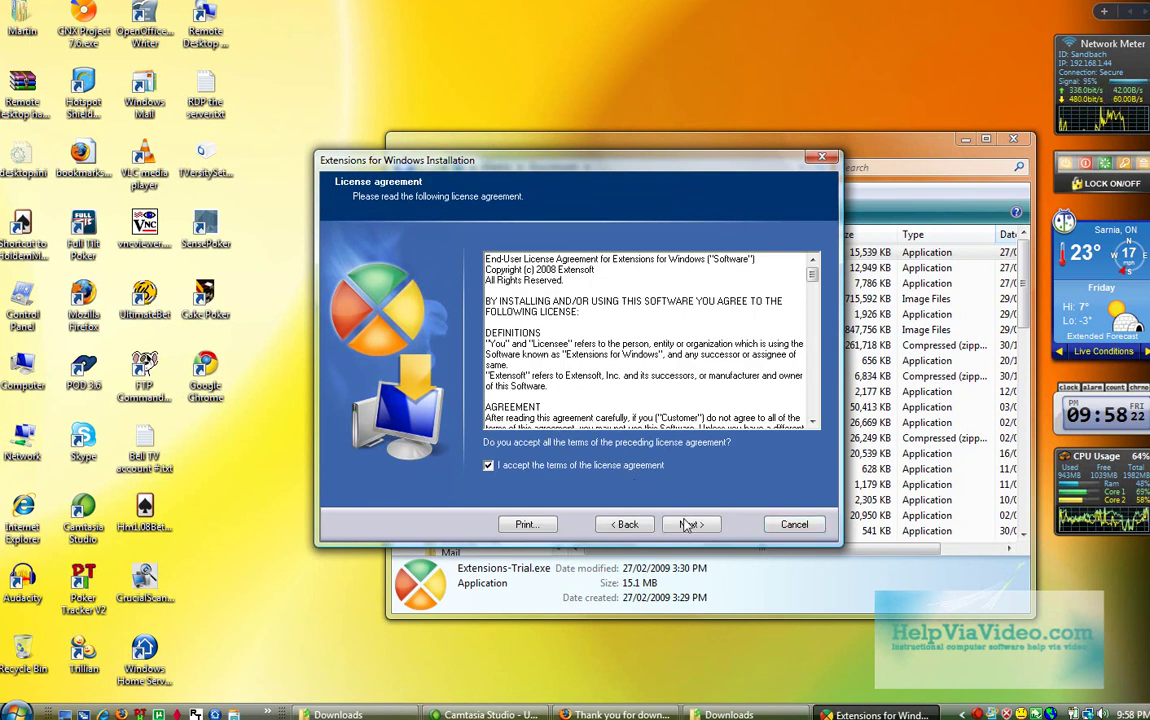
{"action": "left_click", "coordinate": [689, 526]}
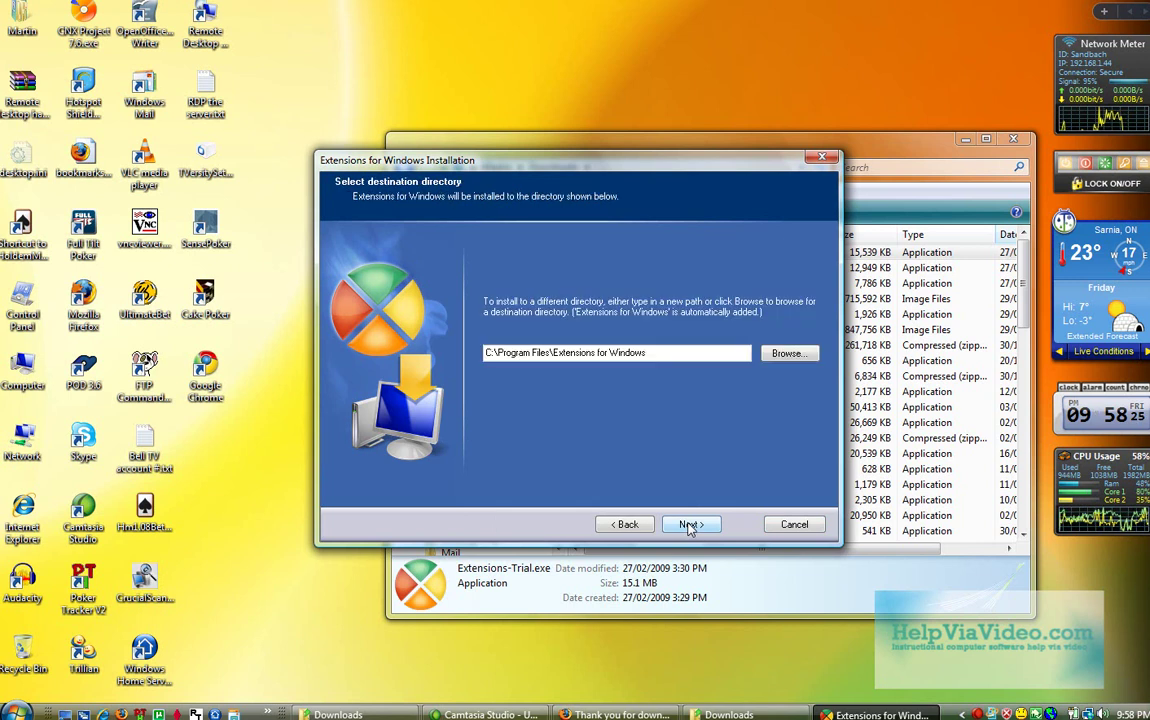
Set the installation directory to C:\Program Files\Screen Capture and continue to the installation options
{"action": "left_click", "coordinate": [651, 353]}
{"action": "key", "text": "BackSpace"}
{"action": "key", "text": "BackSpace"}
{"action": "key", "text": "BackSpace"}
{"action": "key", "text": "BackSpace"}
{"action": "key", "text": "BackSpace"}
{"action": "key", "text": "BackSpace"}
{"action": "key", "text": "BackSpace"}
{"action": "key", "text": "BackSpace"}
{"action": "key", "text": "BackSpace"}
{"action": "key", "text": "BackSpace"}
{"action": "key", "text": "BackSpace"}
{"action": "key", "text": "BackSpace"}
{"action": "key", "text": "BackSpace"}
{"action": "key", "text": "BackSpace"}
{"action": "key", "text": "BackSpace"}
{"action": "key", "text": "BackSpace"}
{"action": "key", "text": "BackSpace"}
{"action": "key", "text": "BackSpace"}
{"action": "key", "text": "BackSpace"}
{"action": "key", "text": "BackSpace"}
{"action": "key", "text": "BackSpace"}
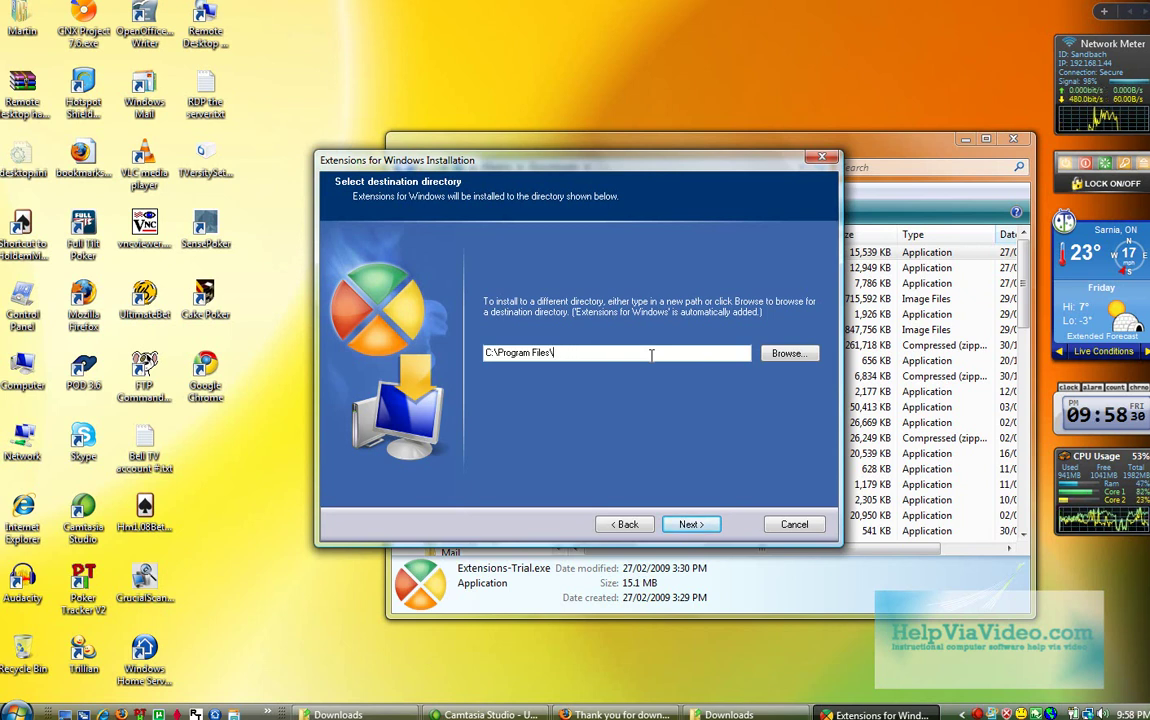
{"action": "type", "text": "Screen Capture"}
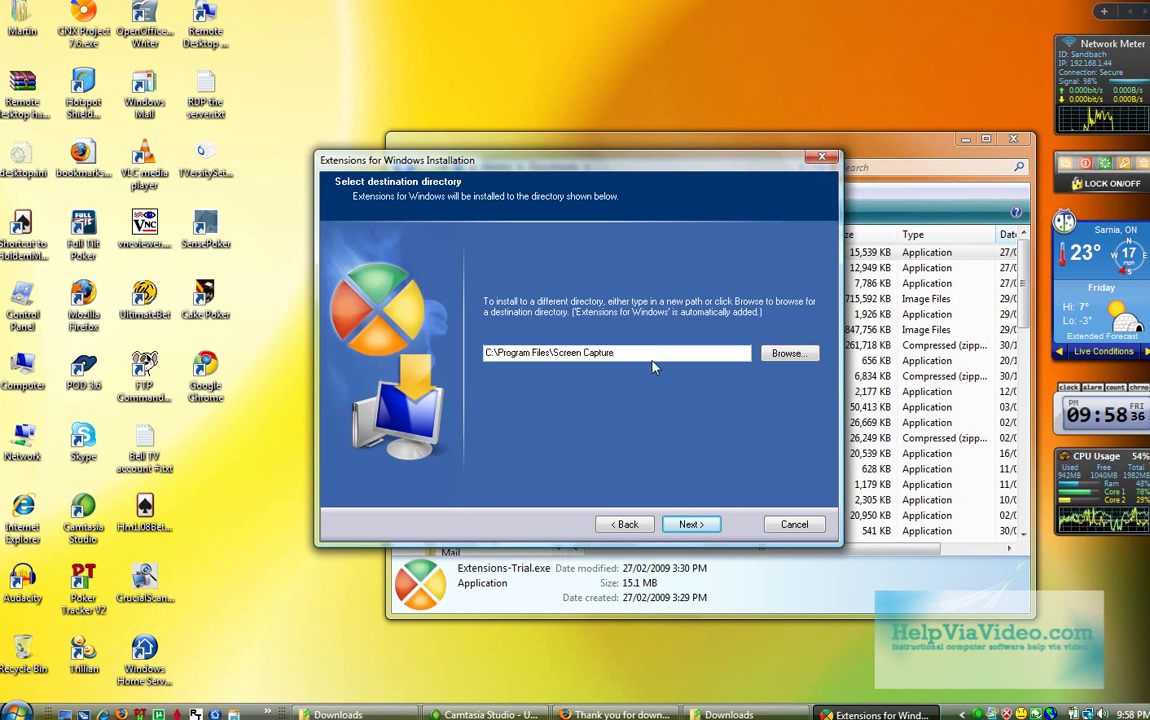
{"action": "left_click", "coordinate": [688, 525]}
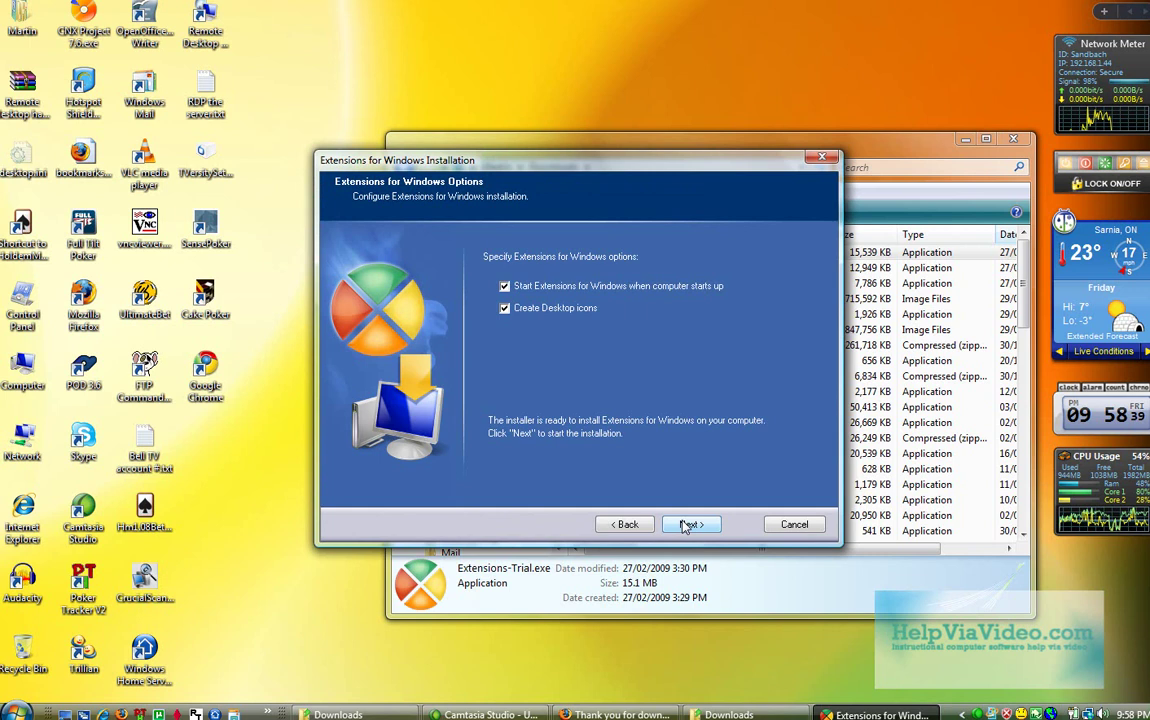
Install Extensions for Windows with desktop icons but no launch at computer startup, then finish the setup and close the Downloads folder window
{"action": "left_click", "coordinate": [505, 287]}
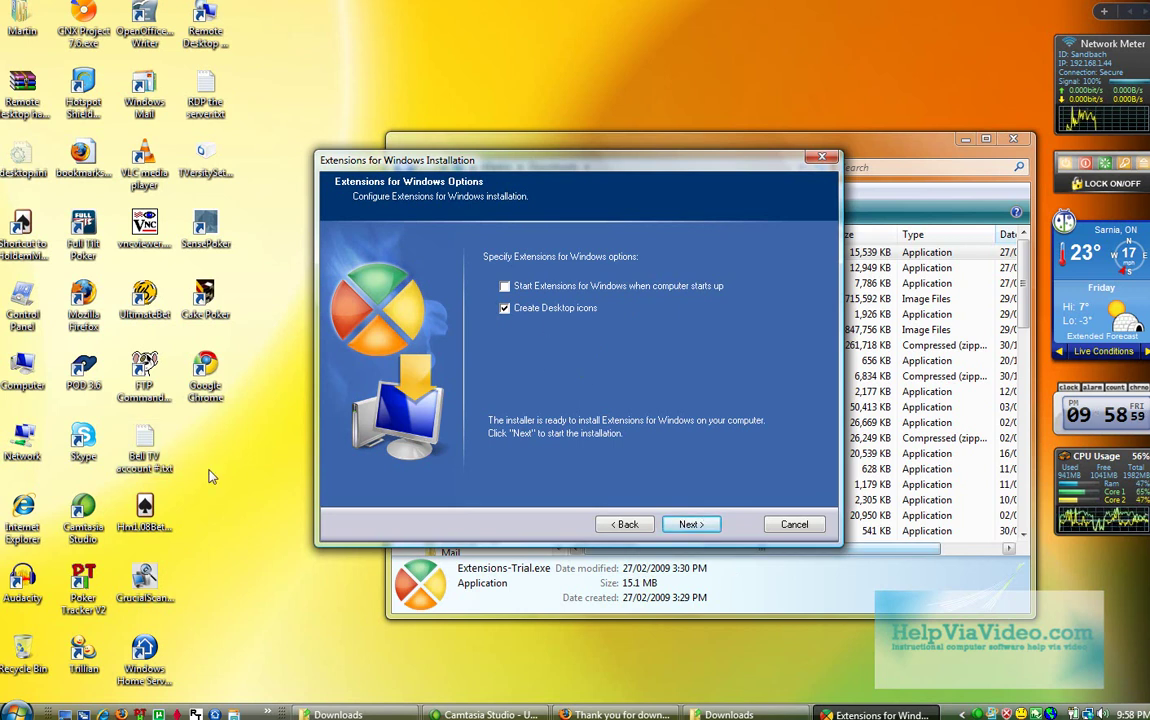
{"action": "left_click", "coordinate": [700, 524]}
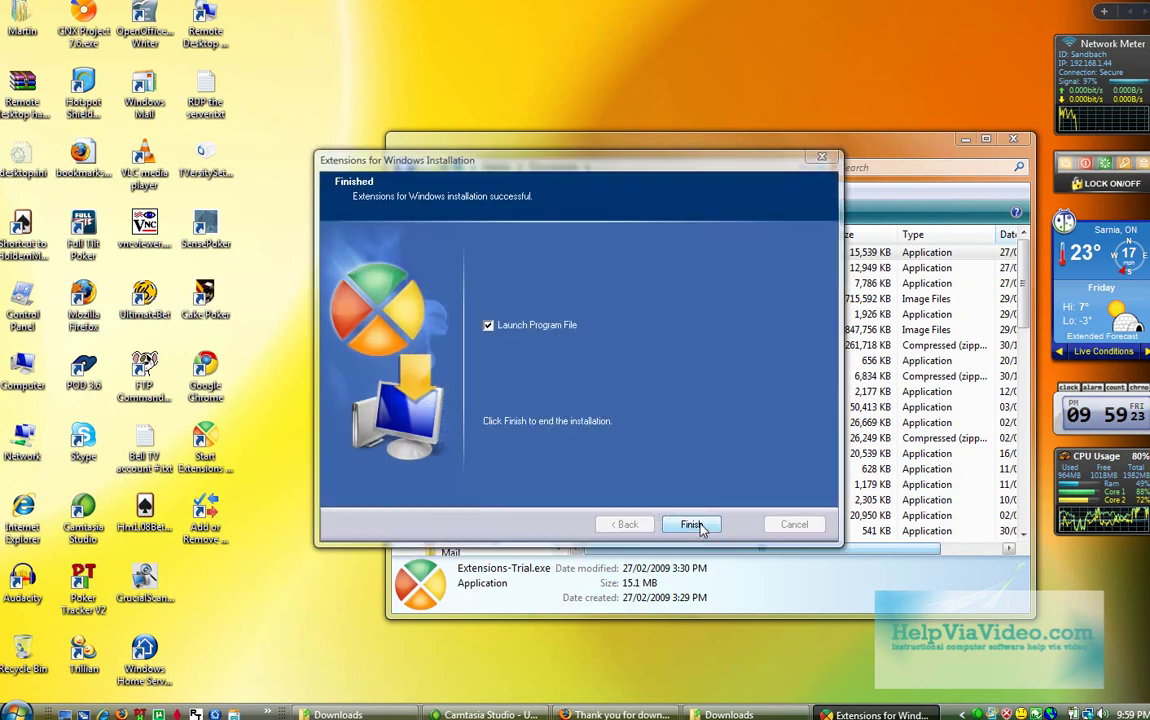
{"action": "left_click", "coordinate": [698, 524]}
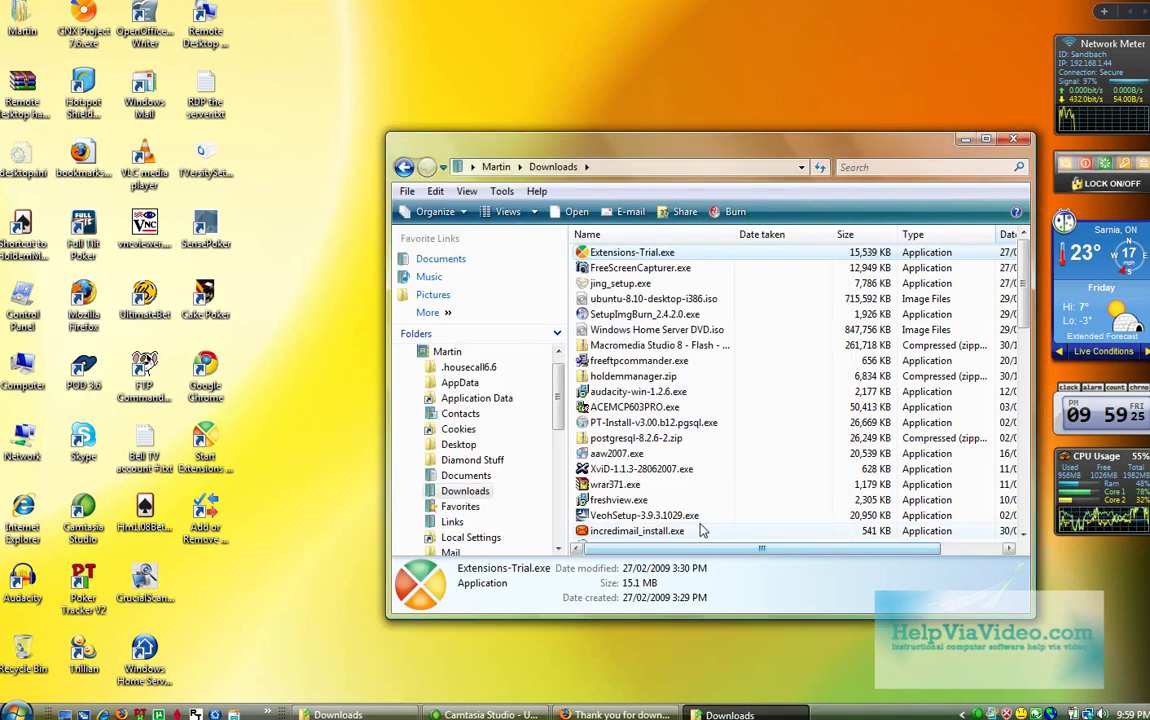
{"action": "left_click", "coordinate": [1015, 140]}
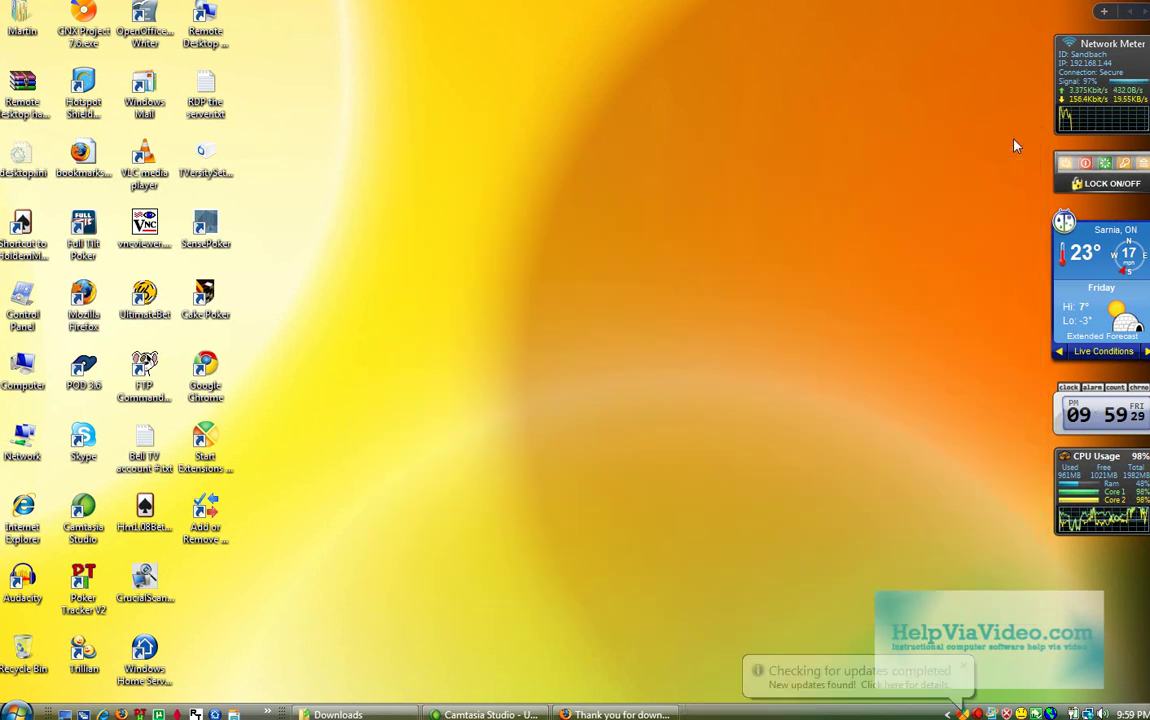
Start Extensions for Windows from the desktop, install the Screen Capture and Video Converter extensions, and close the updater
{"action": "double_click", "coordinate": [204, 440]}
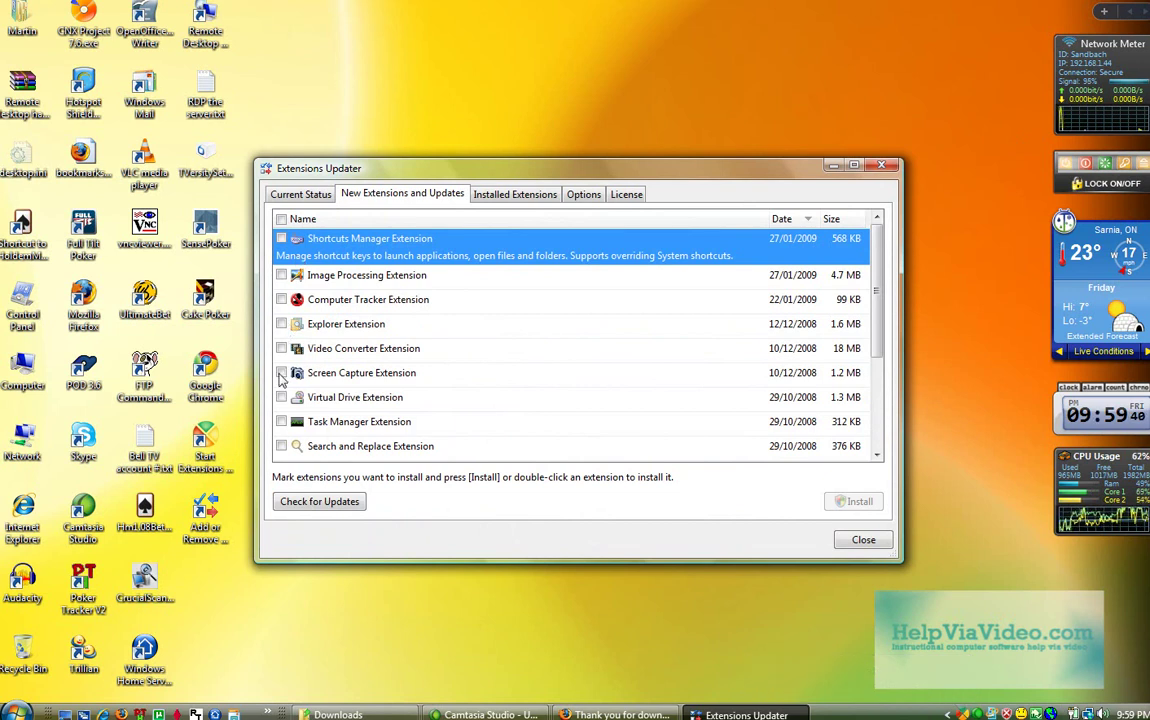
{"action": "left_click", "coordinate": [281, 373]}
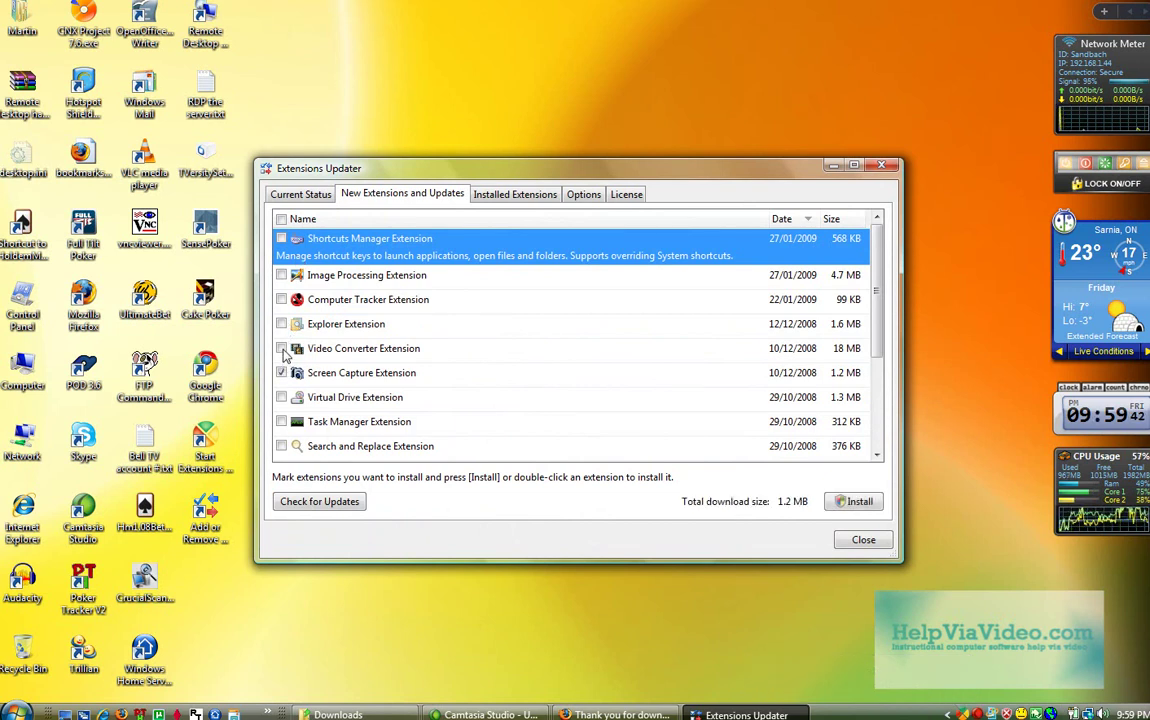
{"action": "left_click", "coordinate": [282, 349]}
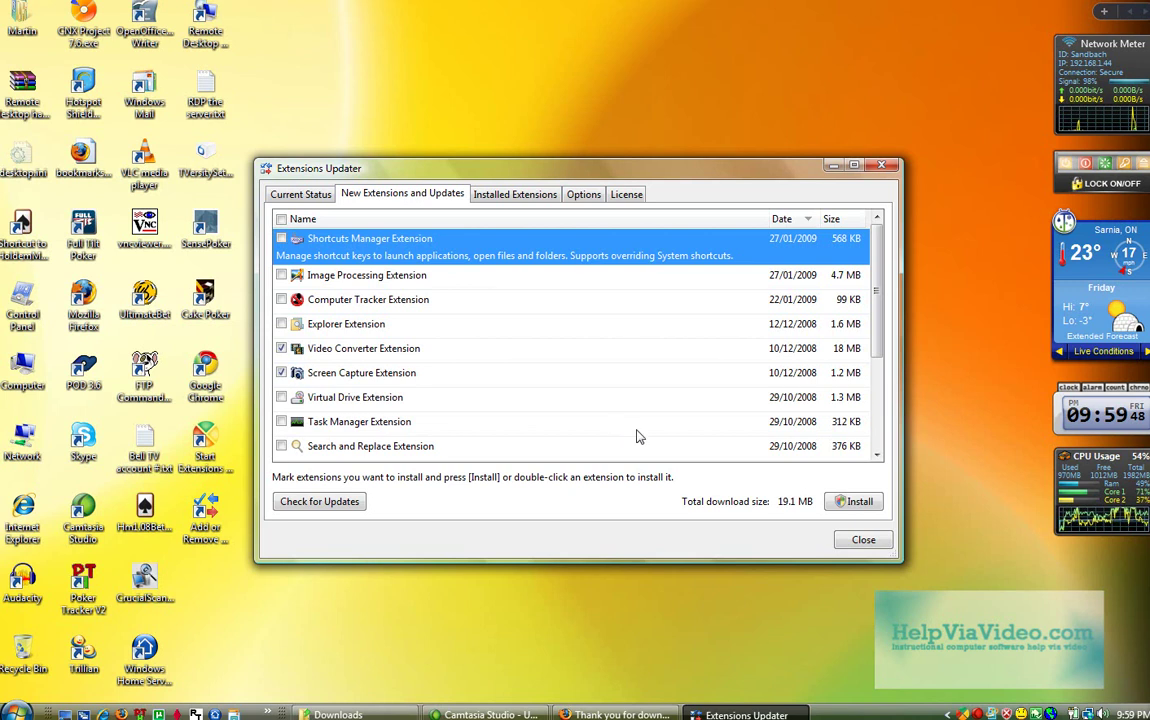
{"action": "left_click", "coordinate": [851, 502]}
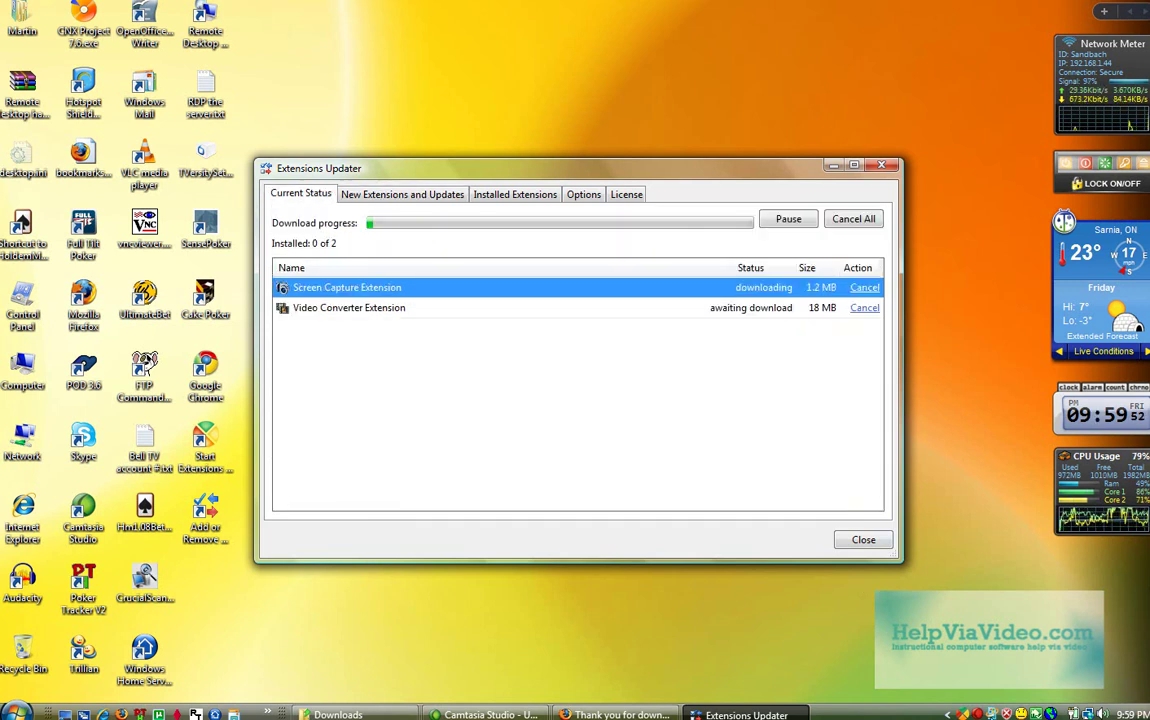
{"action": "left_click", "coordinate": [978, 714]}
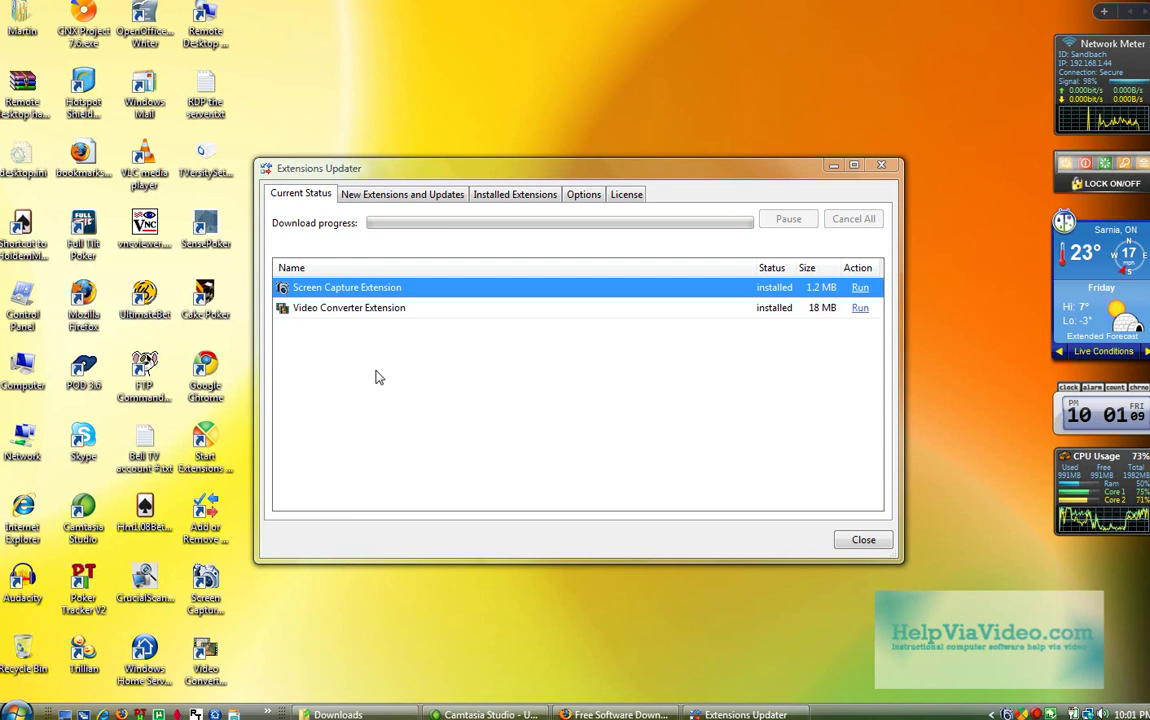
{"action": "left_click", "coordinate": [856, 541]}
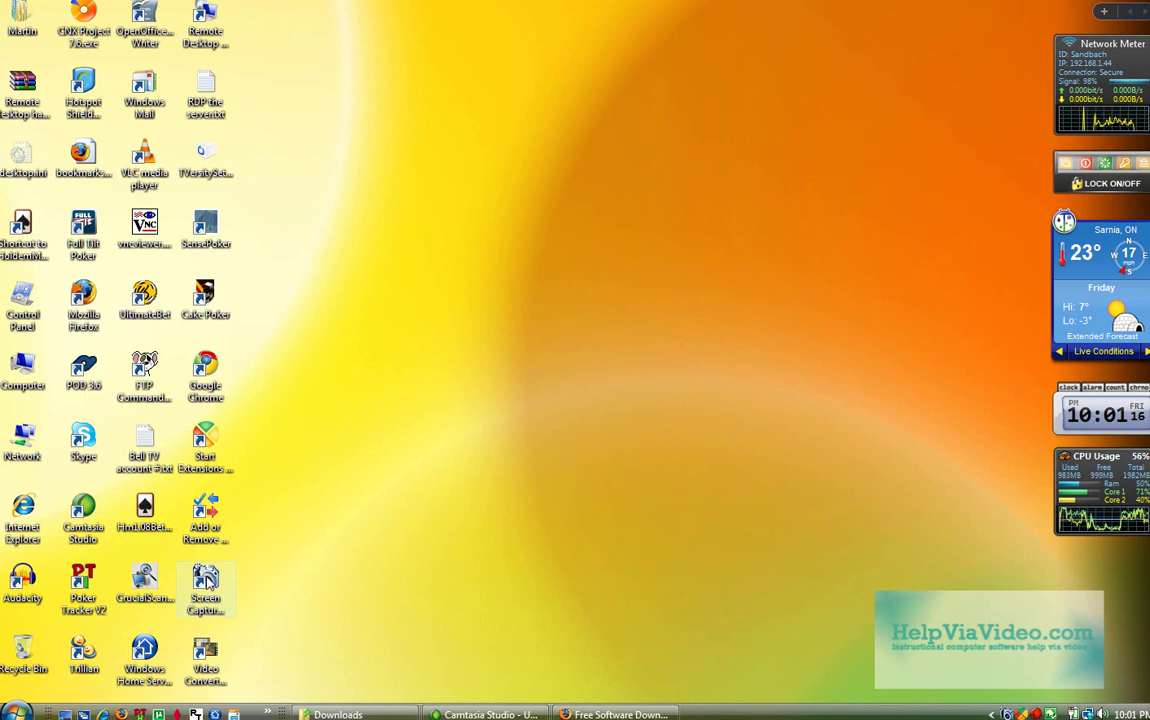
Open Screen Capture from the desktop, try the Animation capture mode, and set the mode back to Screenshot
{"action": "double_click", "coordinate": [207, 580]}
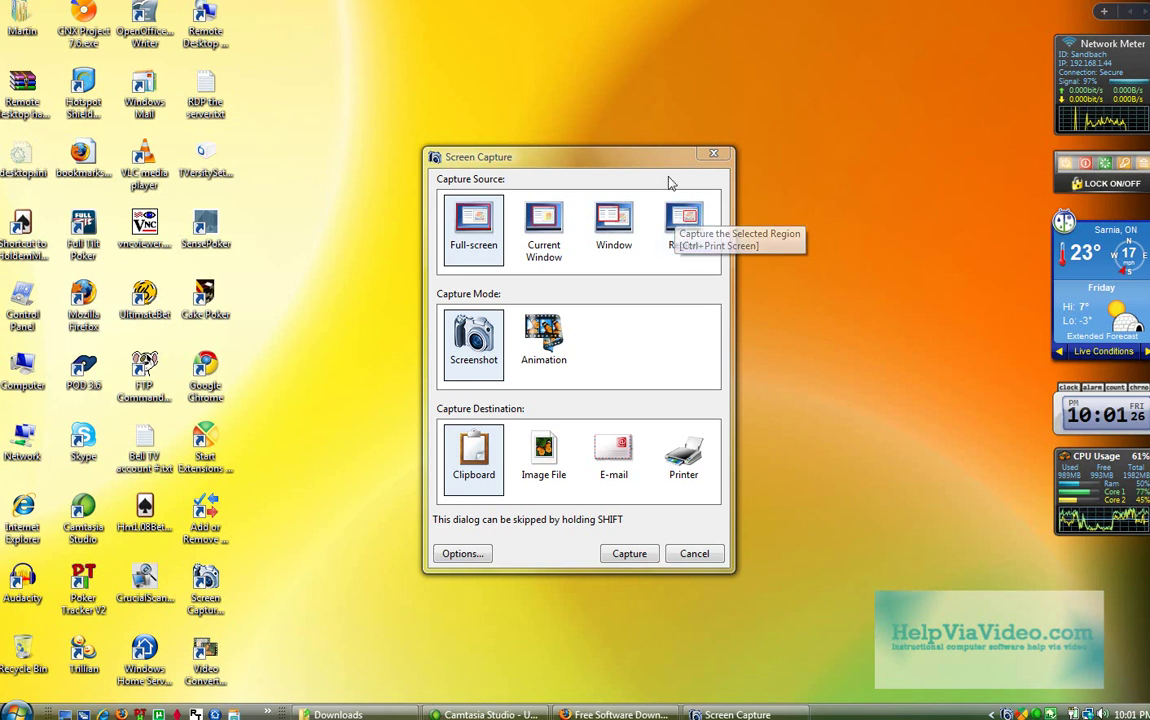
{"action": "left_click_drag", "start_coordinate": [345, 38], "coordinate": [912, 501]}
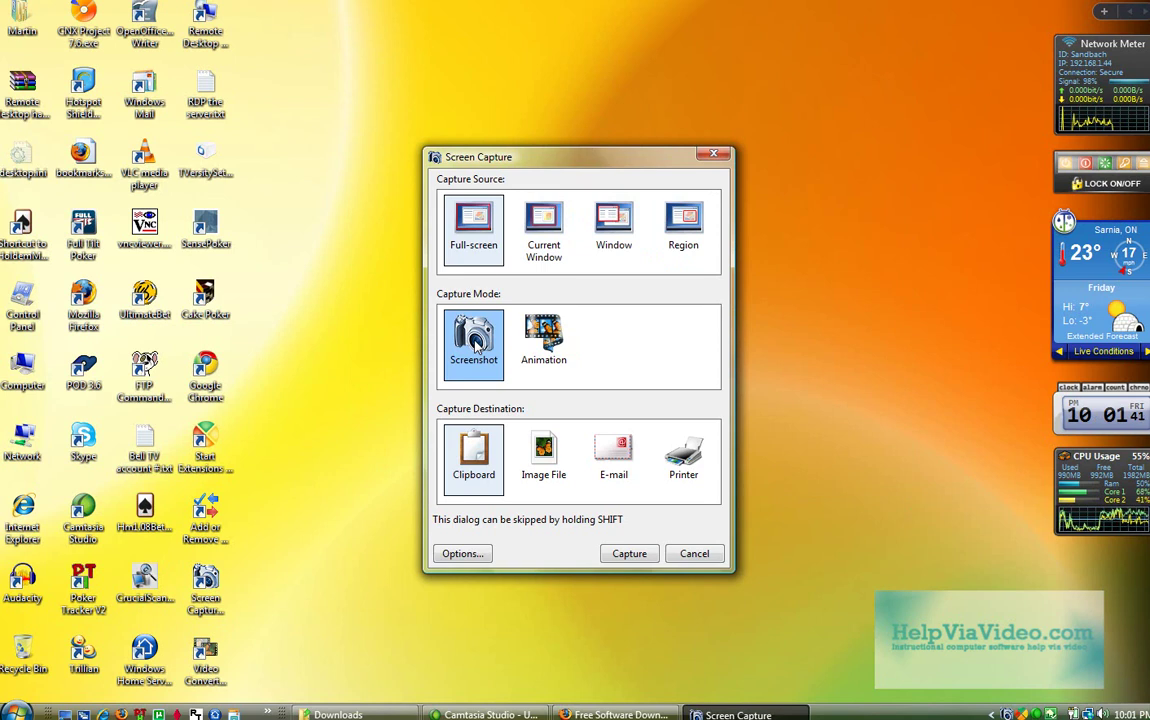
{"action": "left_click", "coordinate": [526, 343]}
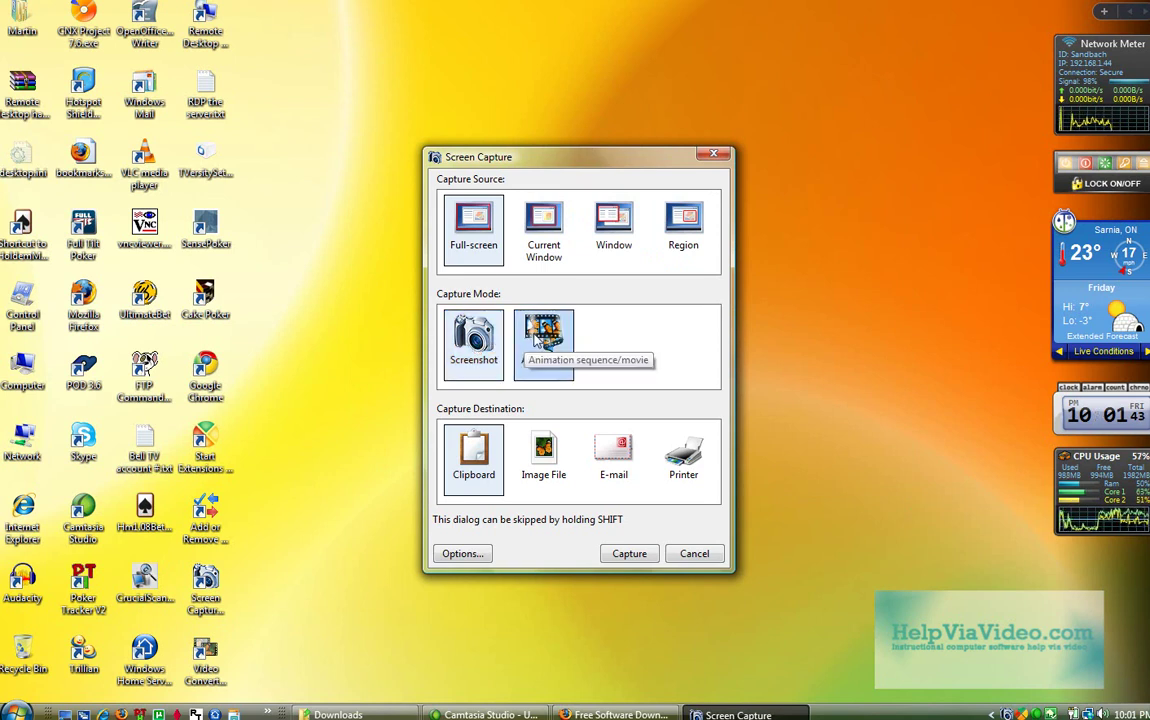
{"action": "left_click", "coordinate": [474, 340]}
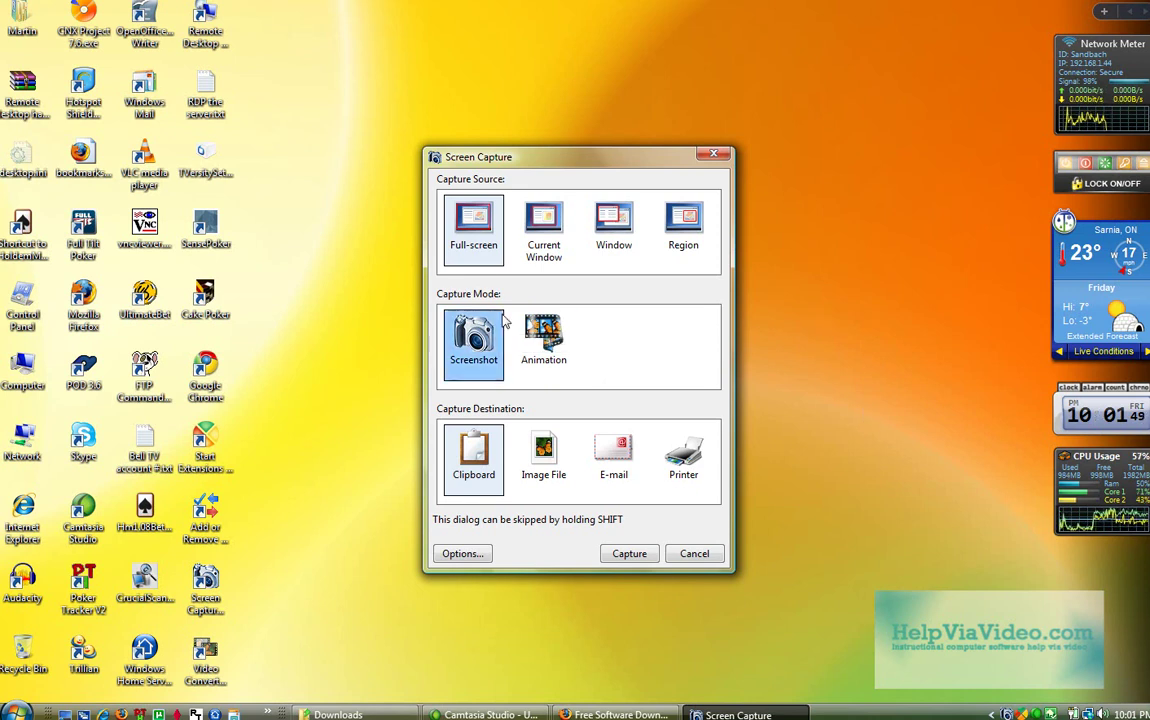
Start a full-screen Animation capture to a movie file, using Windows Media Video 9 compression at 10 frames per second
{"action": "left_click", "coordinate": [549, 348]}
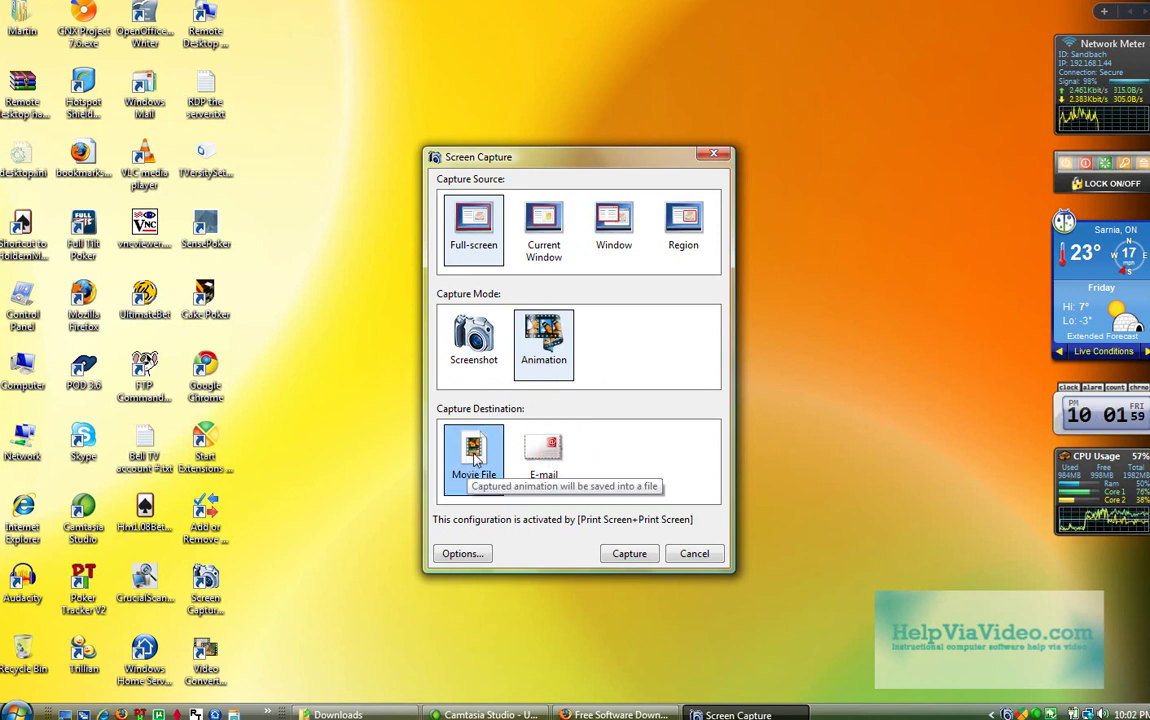
{"action": "left_click", "coordinate": [630, 554]}
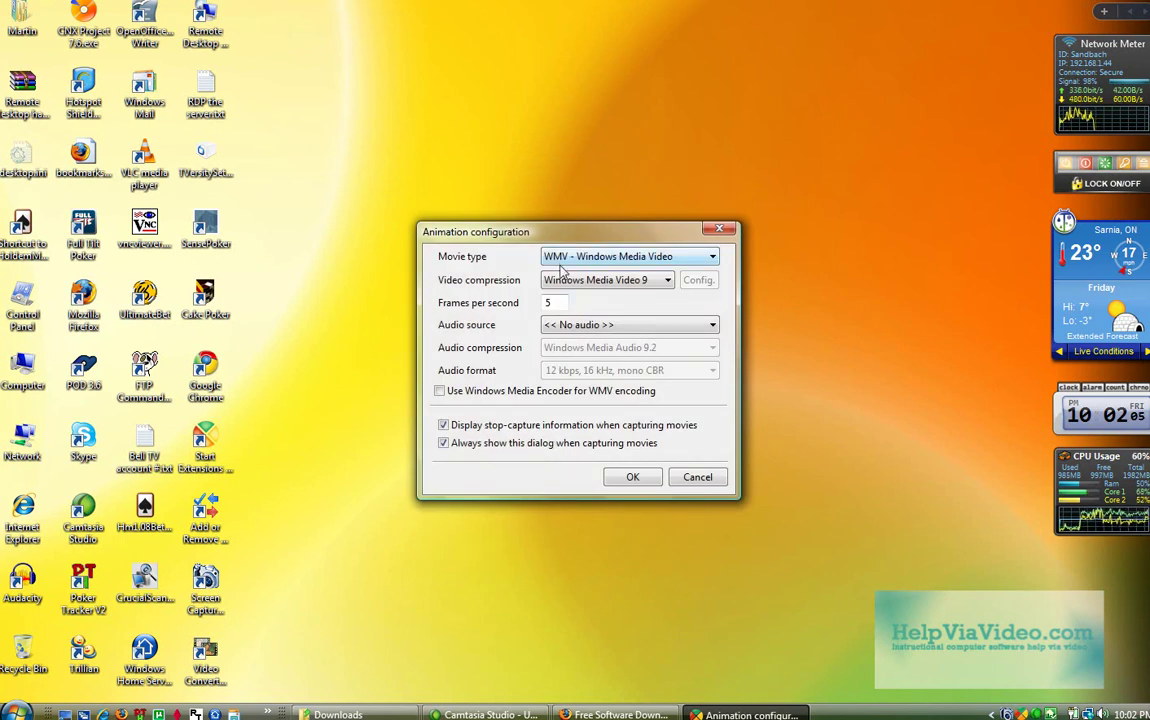
{"action": "left_click", "coordinate": [669, 283]}
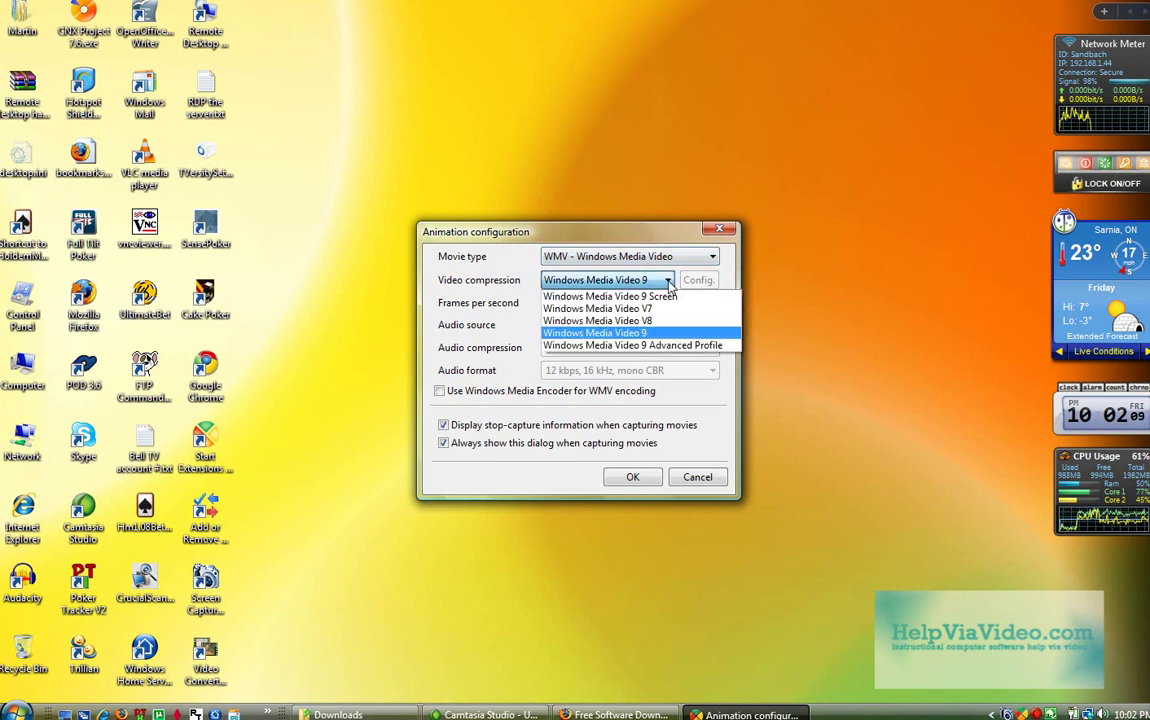
{"action": "left_click", "coordinate": [662, 333]}
{"action": "double_click", "coordinate": [549, 302]}
{"action": "type", "text": "10"}
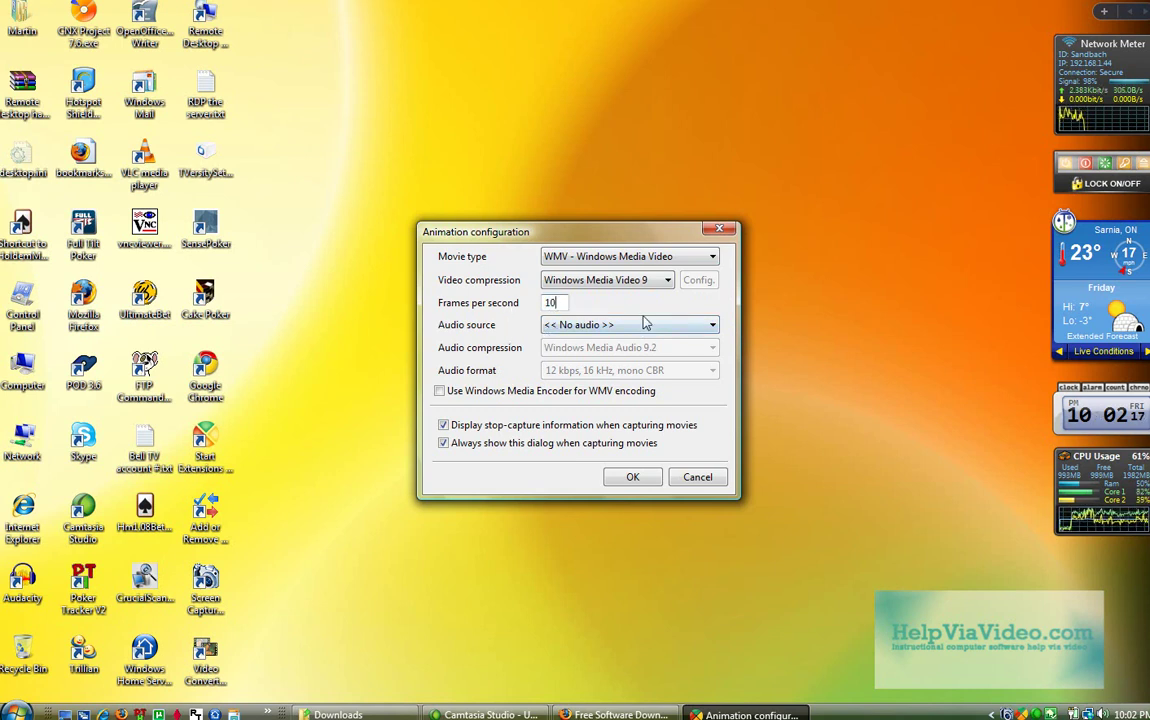
Set the audio source to the Conexant microphone and accept the animation configuration
{"action": "left_click", "coordinate": [714, 326]}
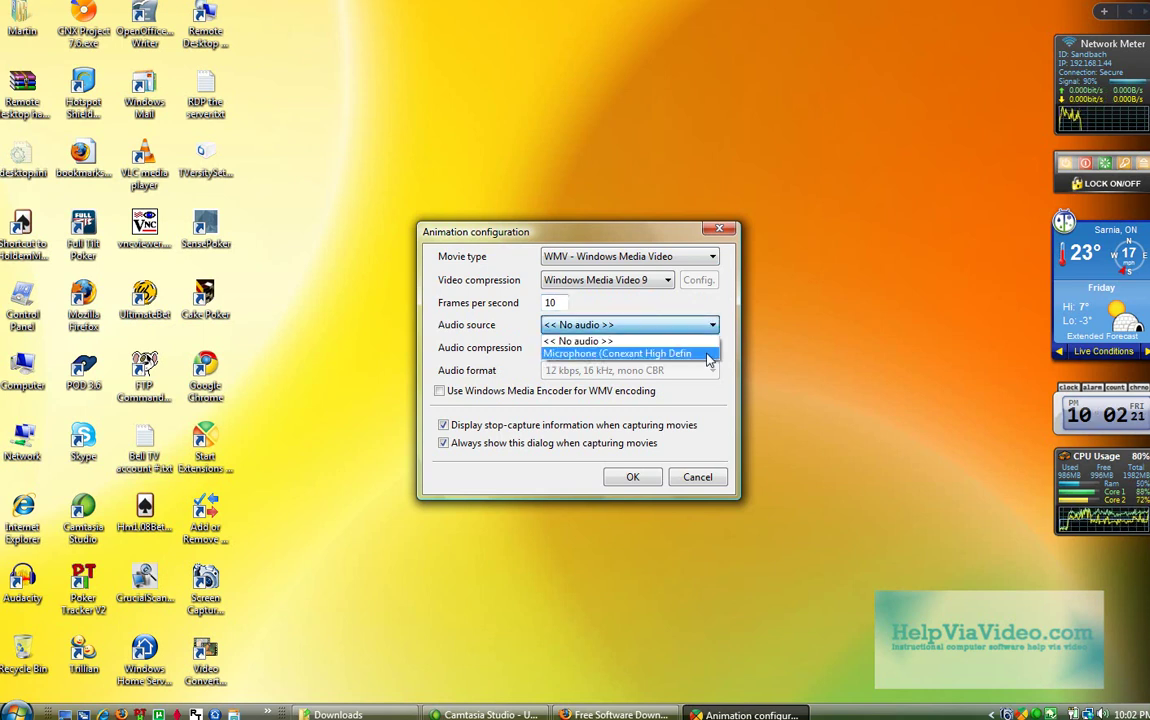
{"action": "left_click", "coordinate": [706, 356]}
{"action": "left_click", "coordinate": [750, 378]}
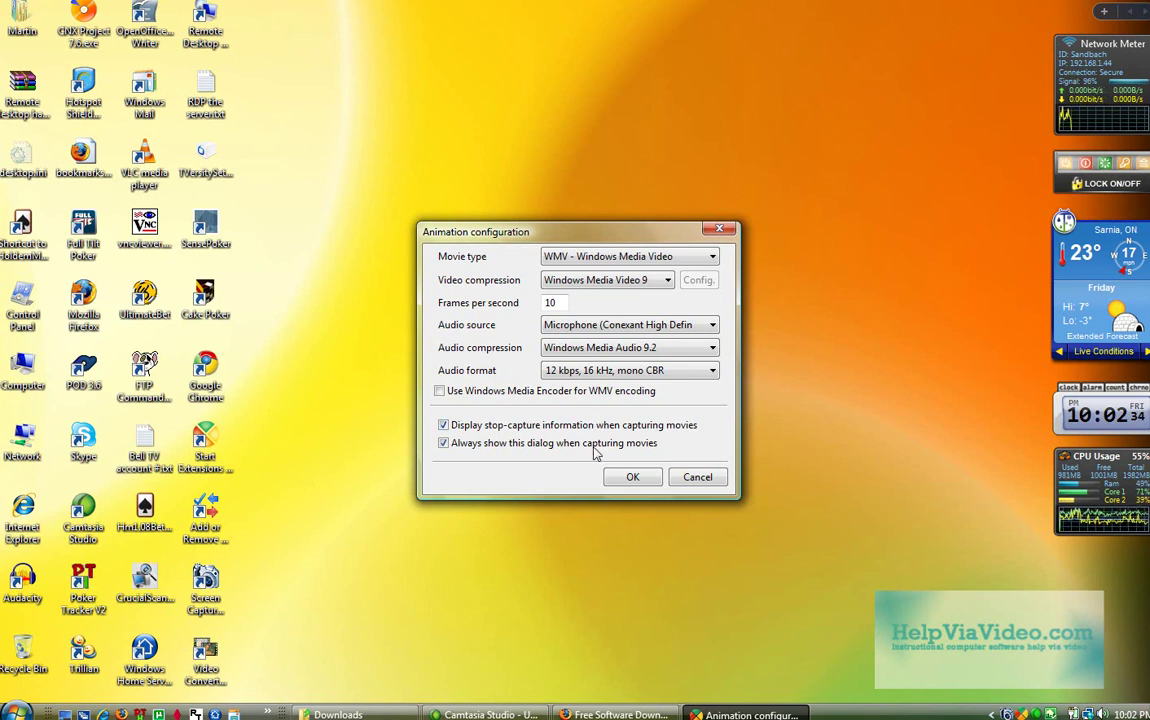
{"action": "left_click", "coordinate": [632, 479]}
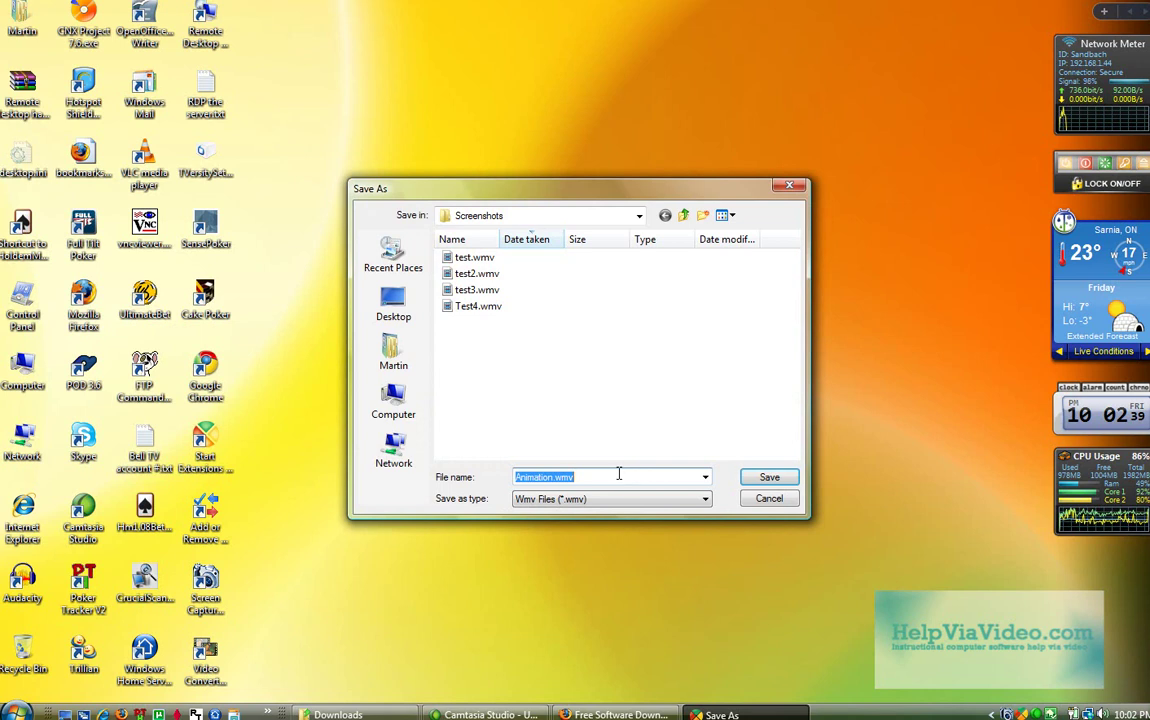
Save the capture as Test4.wmv in the Screenshots folder, replacing the existing file
{"action": "left_click_drag", "start_coordinate": [553, 477], "coordinate": [493, 477]}
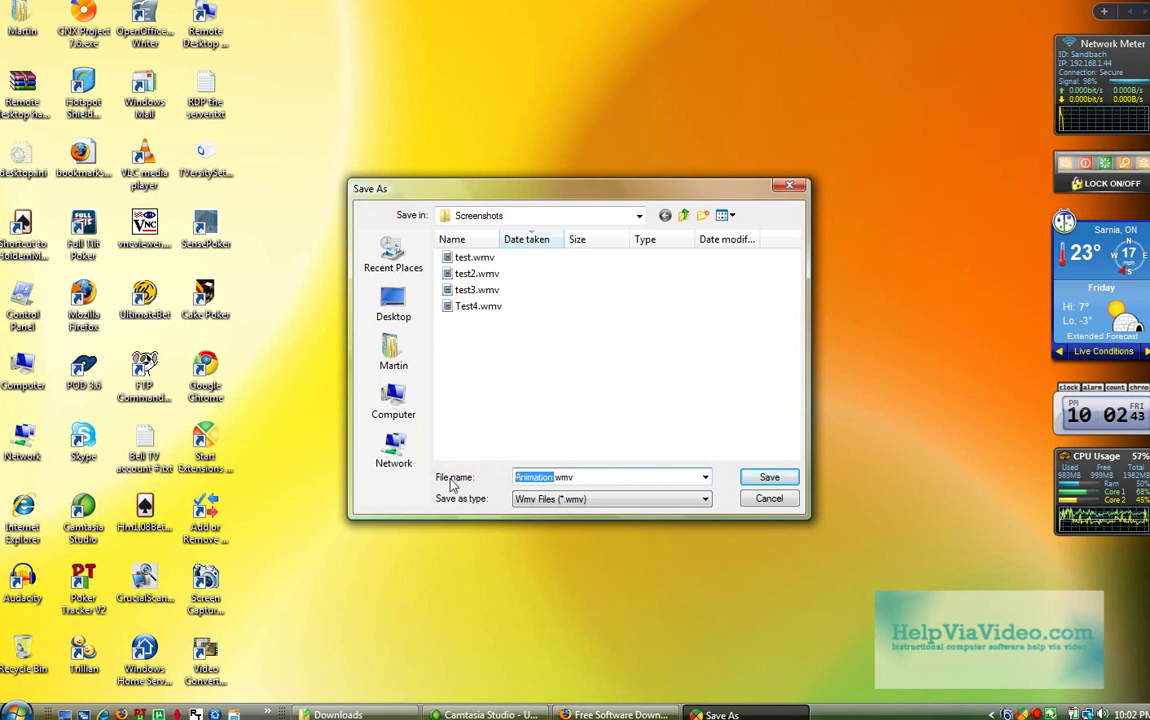
{"action": "type", "text": "Test4"}
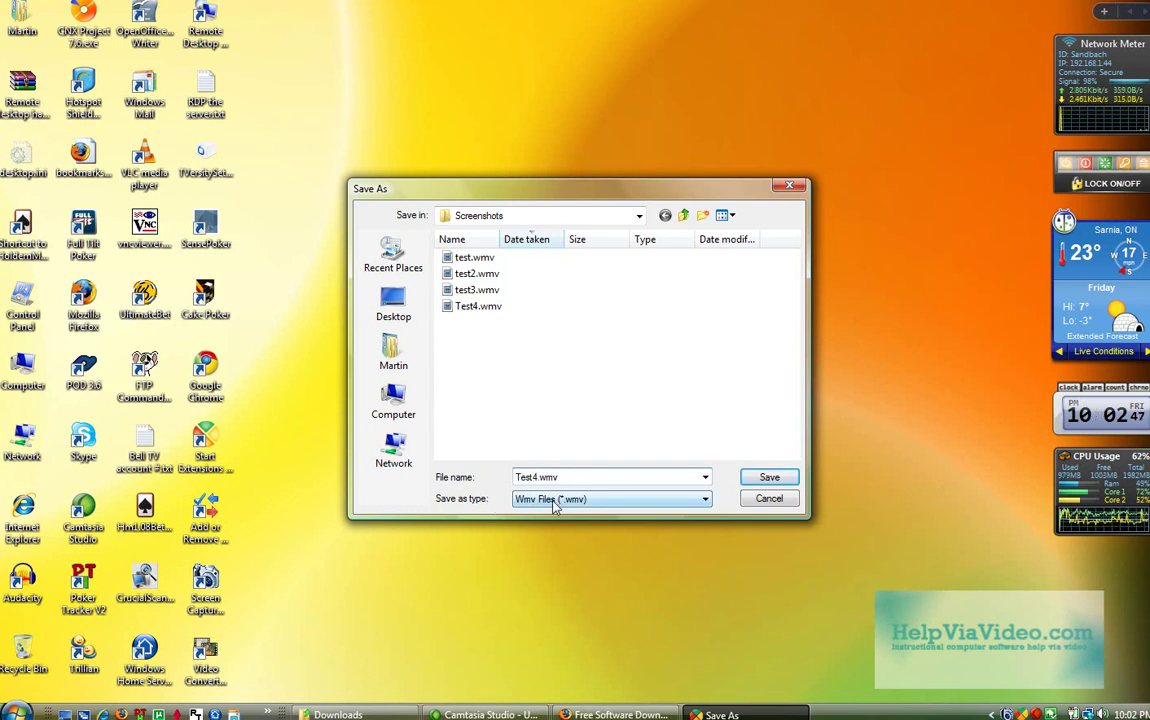
{"action": "left_click", "coordinate": [766, 480]}
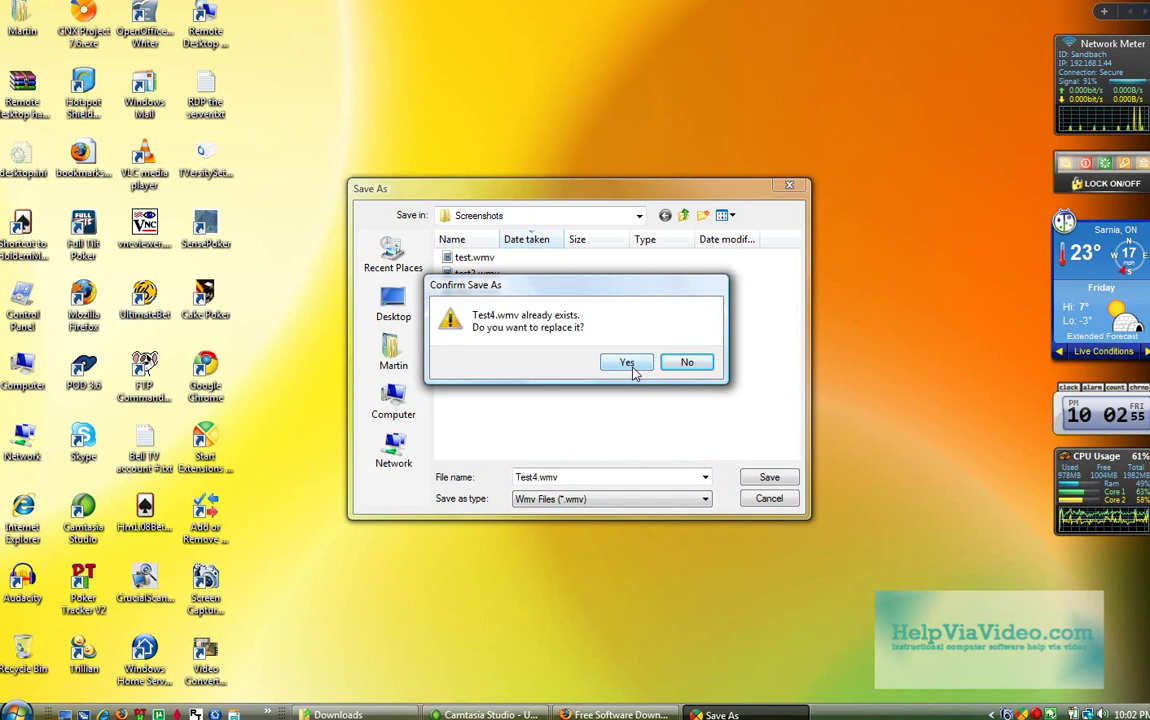
{"action": "left_click", "coordinate": [631, 364]}
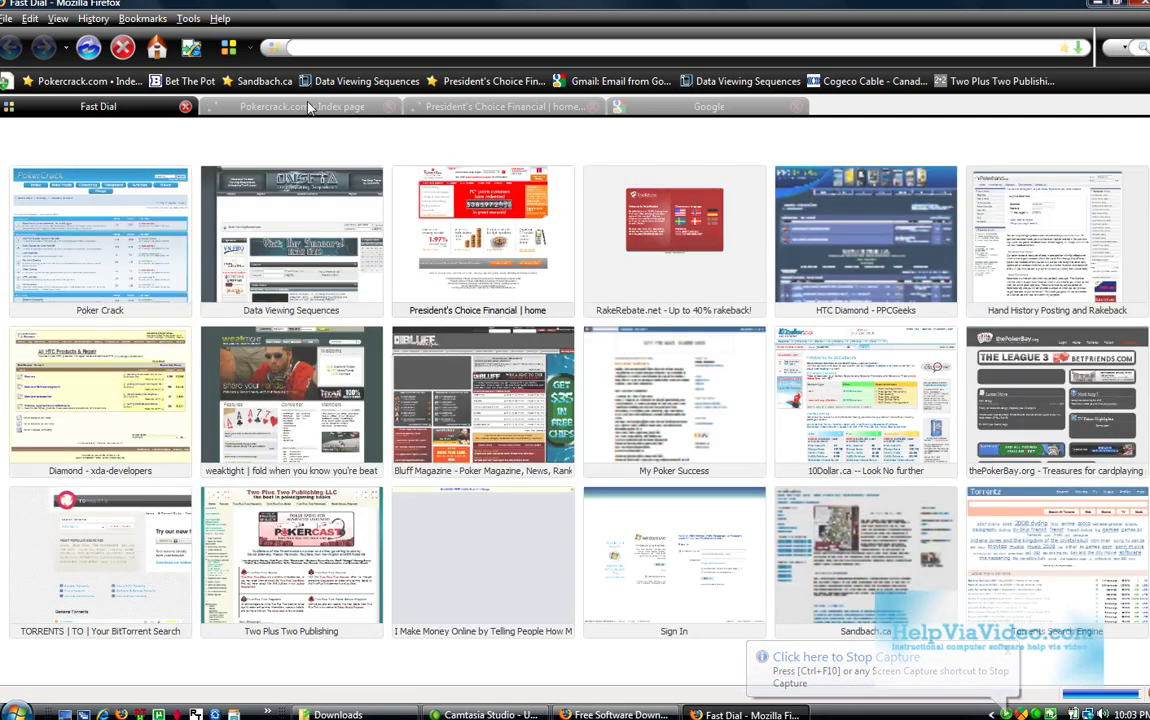
While capturing, view the open Firefox tabs, load helpviavideo.com in the Google tab, and close that tab
{"action": "left_click", "coordinate": [309, 108]}
{"action": "left_click", "coordinate": [463, 110]}
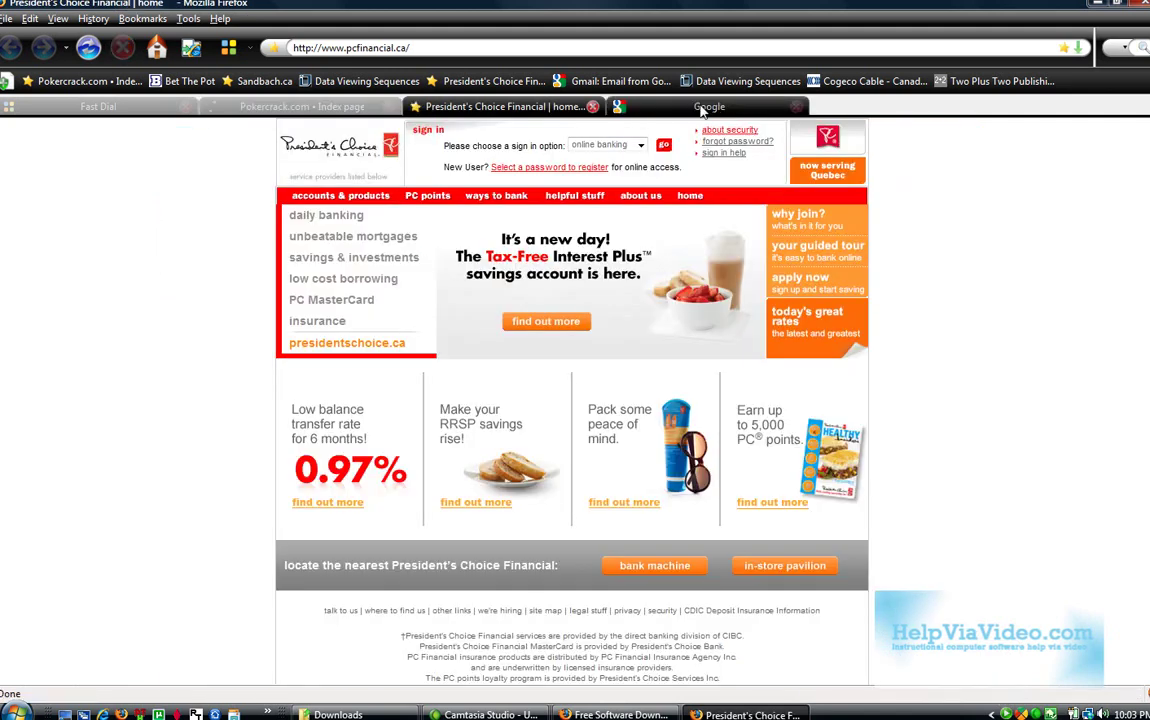
{"action": "left_click", "coordinate": [615, 105]}
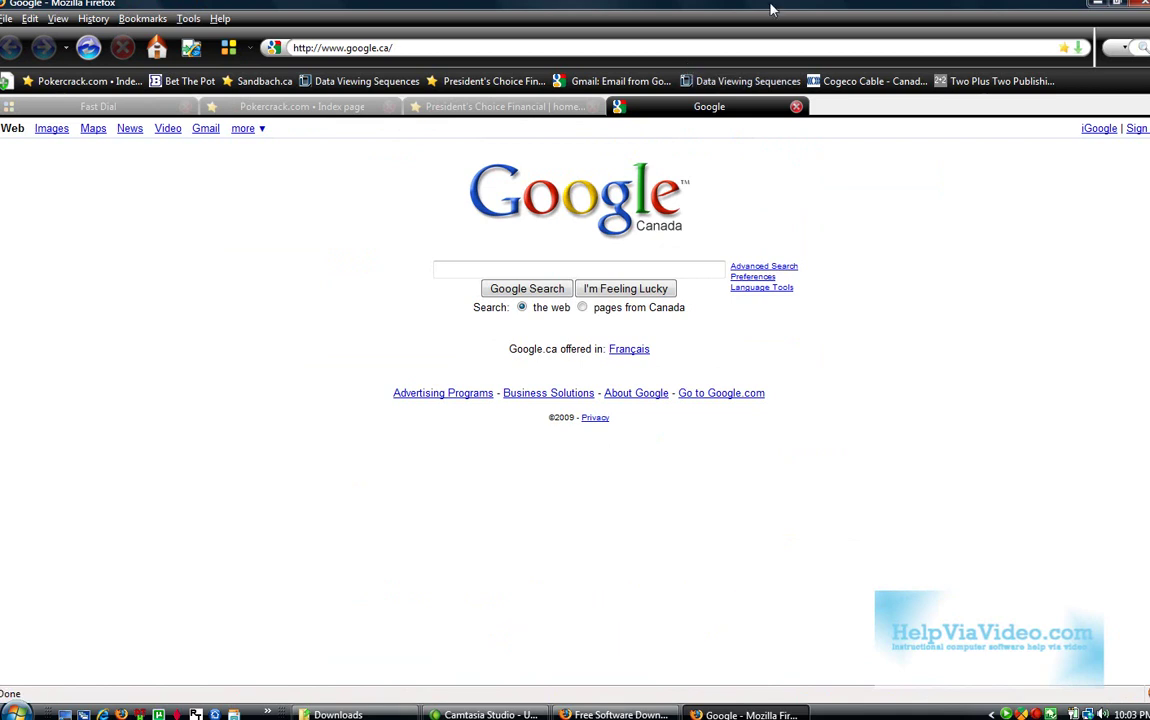
{"action": "left_click", "coordinate": [631, 46]}
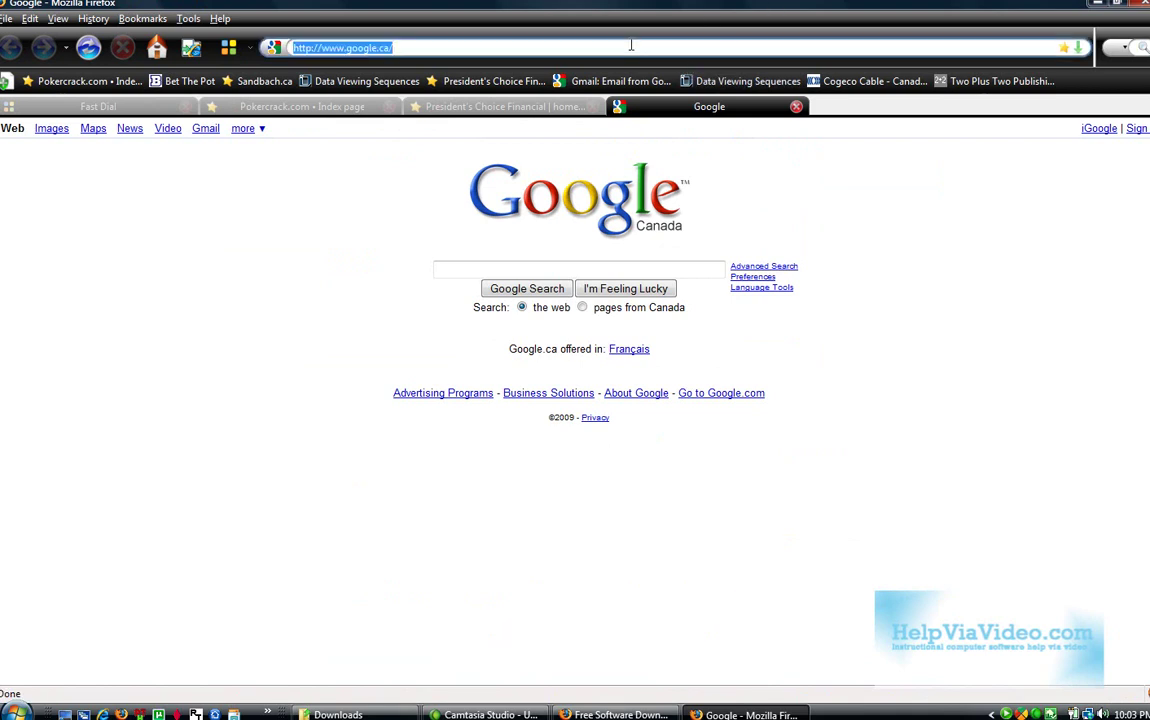
{"action": "type", "text": "helpviavideo.com"}
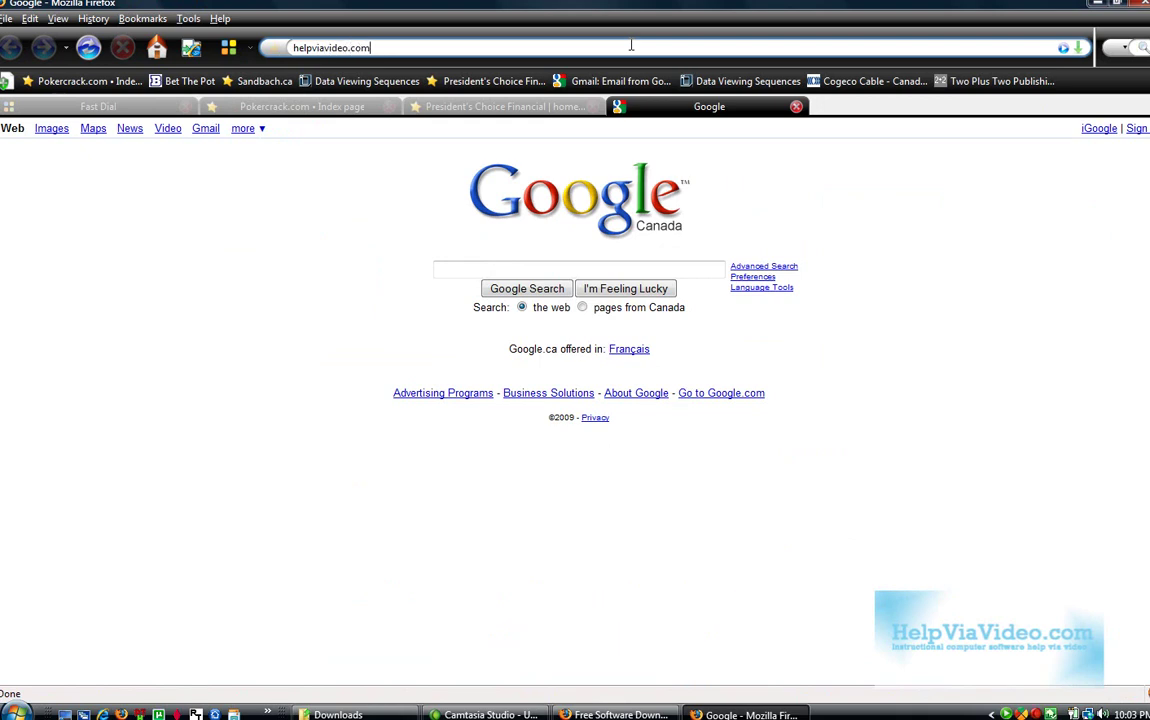
{"action": "key", "text": "Return"}
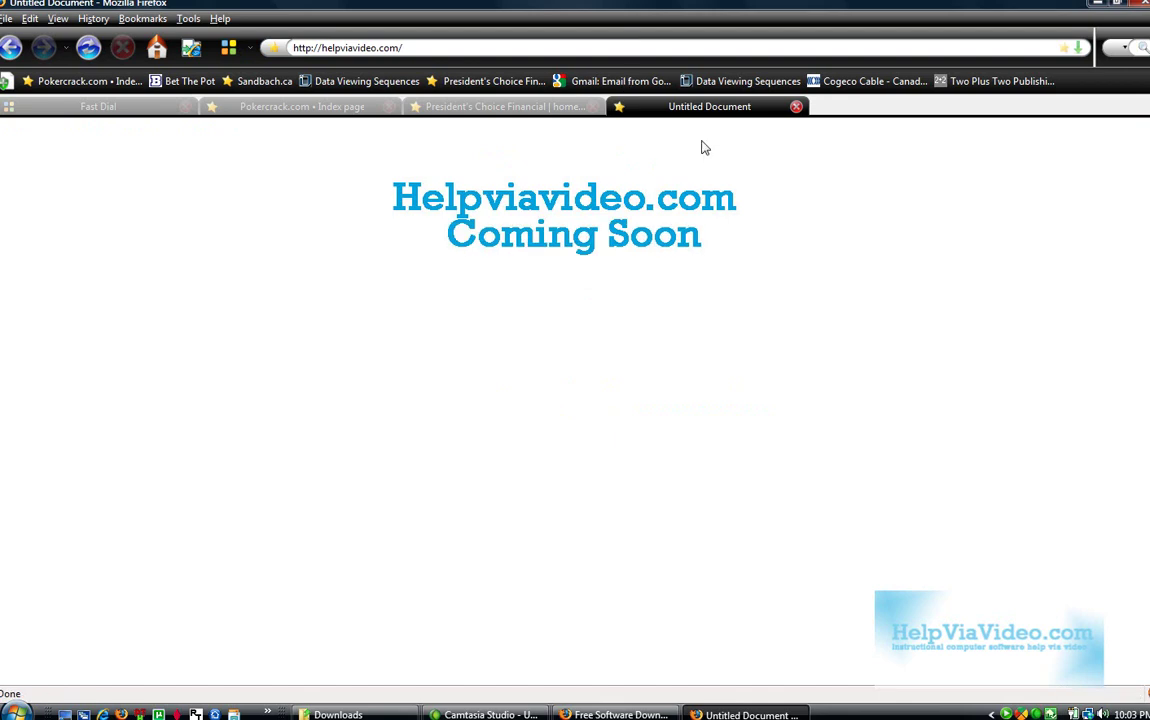
{"action": "left_click", "coordinate": [796, 106]}
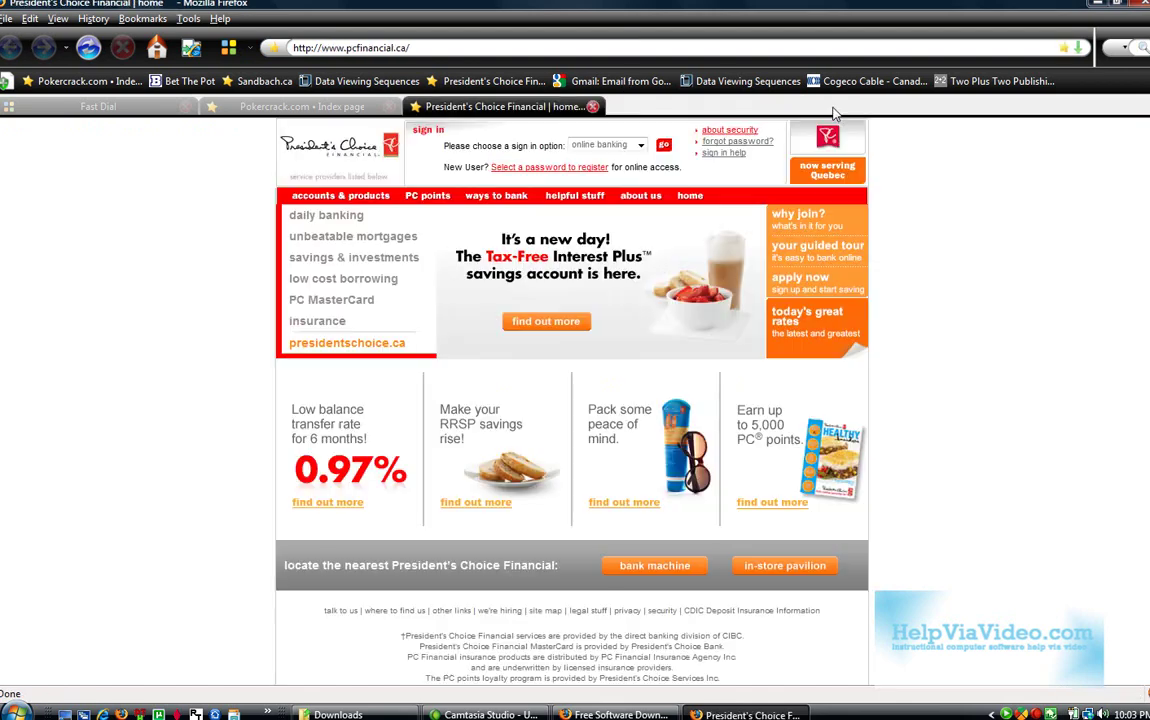
Close the browser window and stop the running animation capture
{"action": "left_click", "coordinate": [1140, 5]}
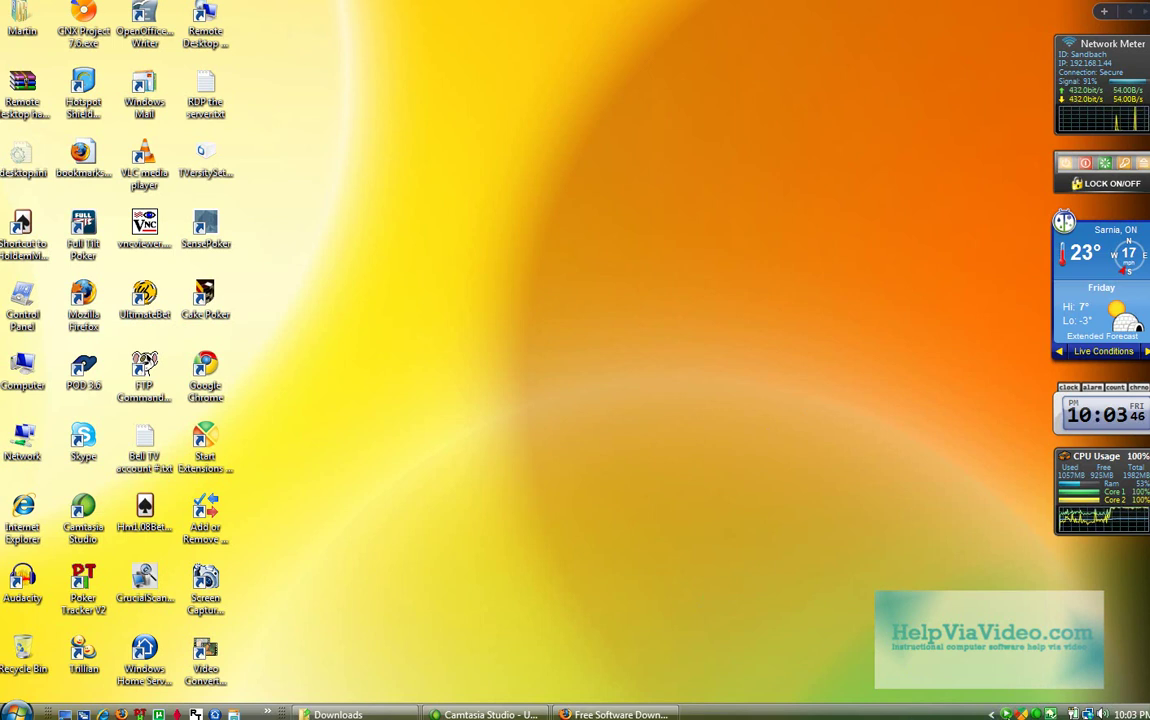
{"action": "right_click", "coordinate": [1006, 714]}
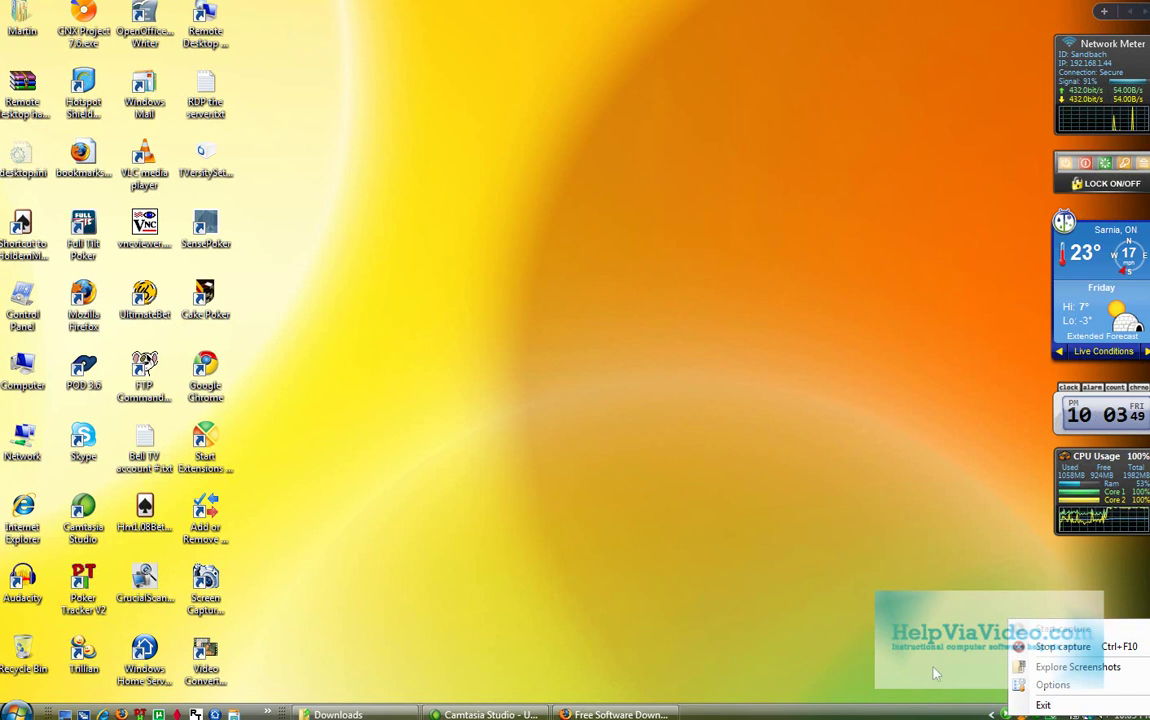
{"action": "left_click", "coordinate": [645, 631]}
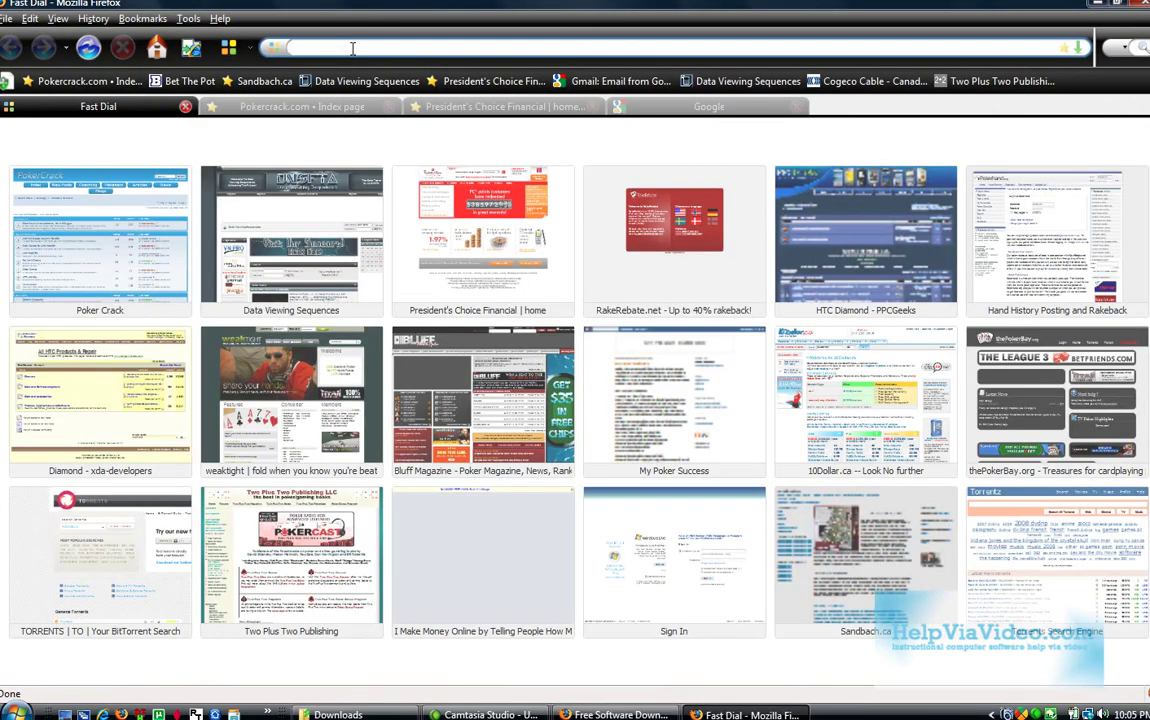
Go to youtube.com in Firefox and open the account sign-up page
{"action": "left_click", "coordinate": [352, 48]}
{"action": "type", "text": "youtube.com"}
{"action": "key", "text": "Return"}
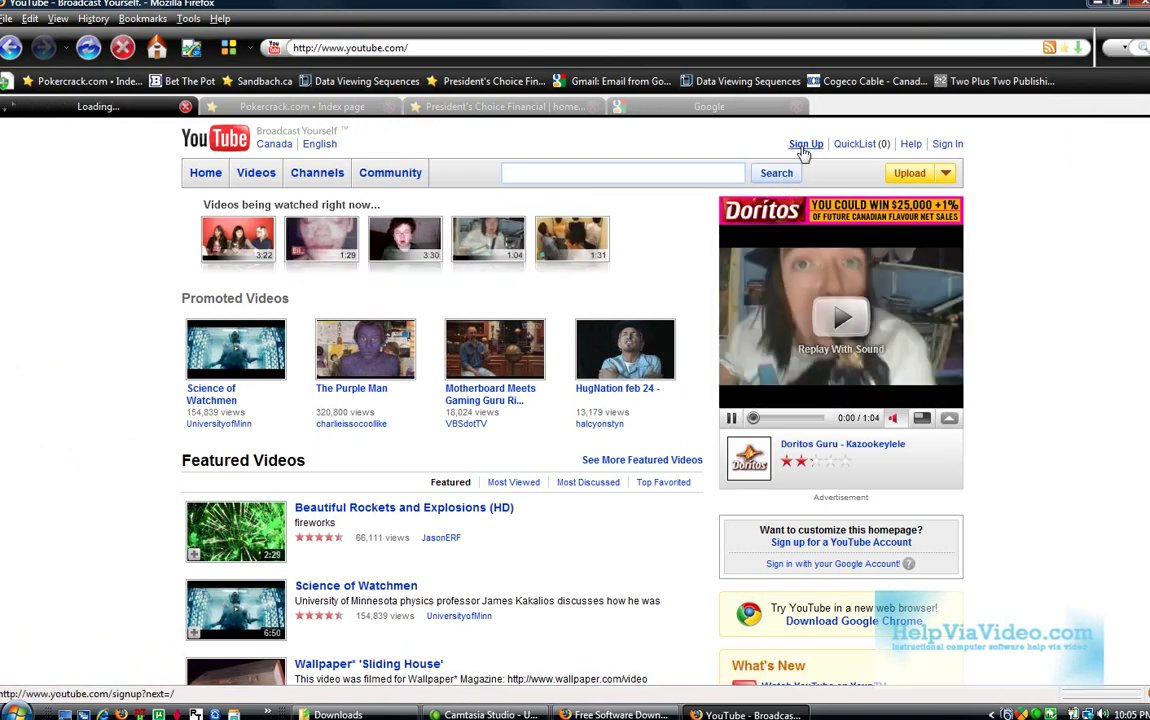
{"action": "left_click", "coordinate": [805, 146]}
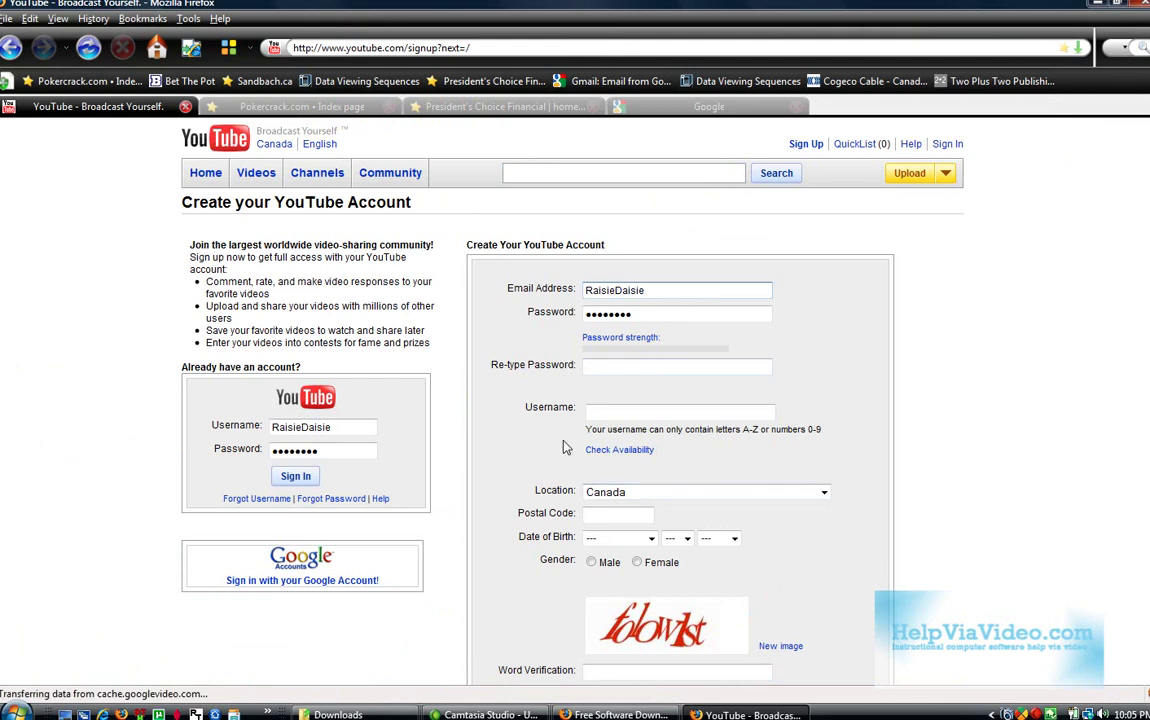
Close the browser window and bring up the Camtasia recorder's commands for stopping the recording
{"action": "mouse_move", "coordinate": [910, 180]}
{"action": "left_click", "coordinate": [1143, 7]}
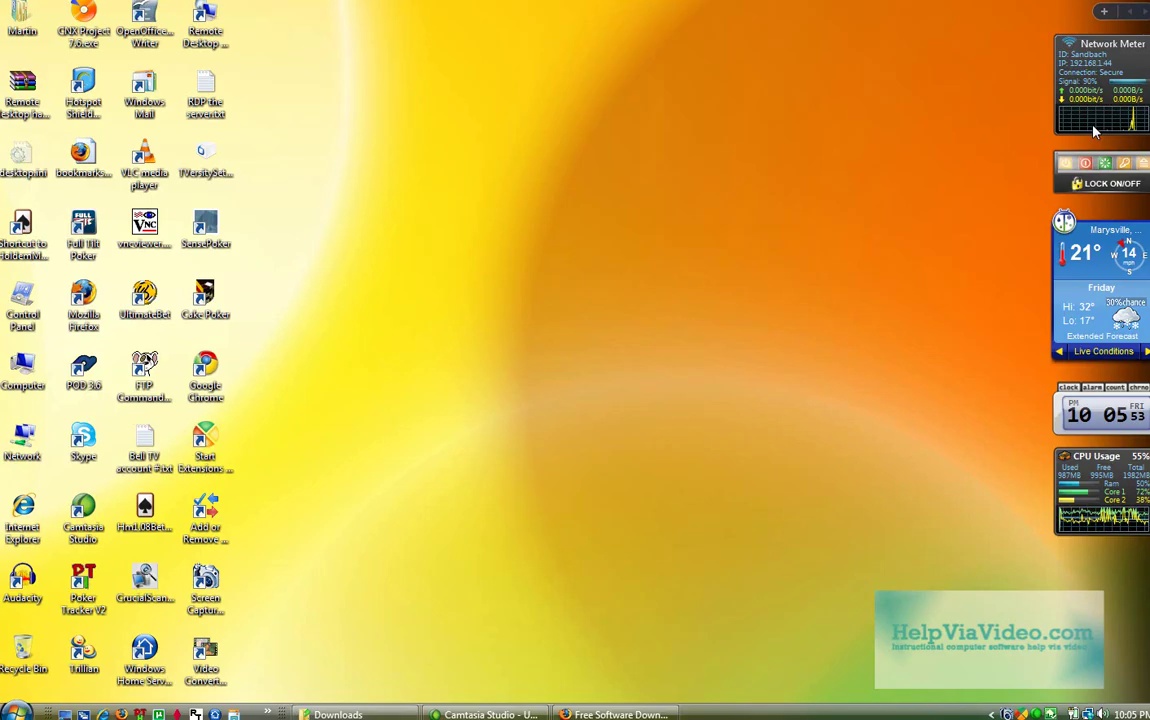
{"action": "right_click", "coordinate": [1033, 714]}
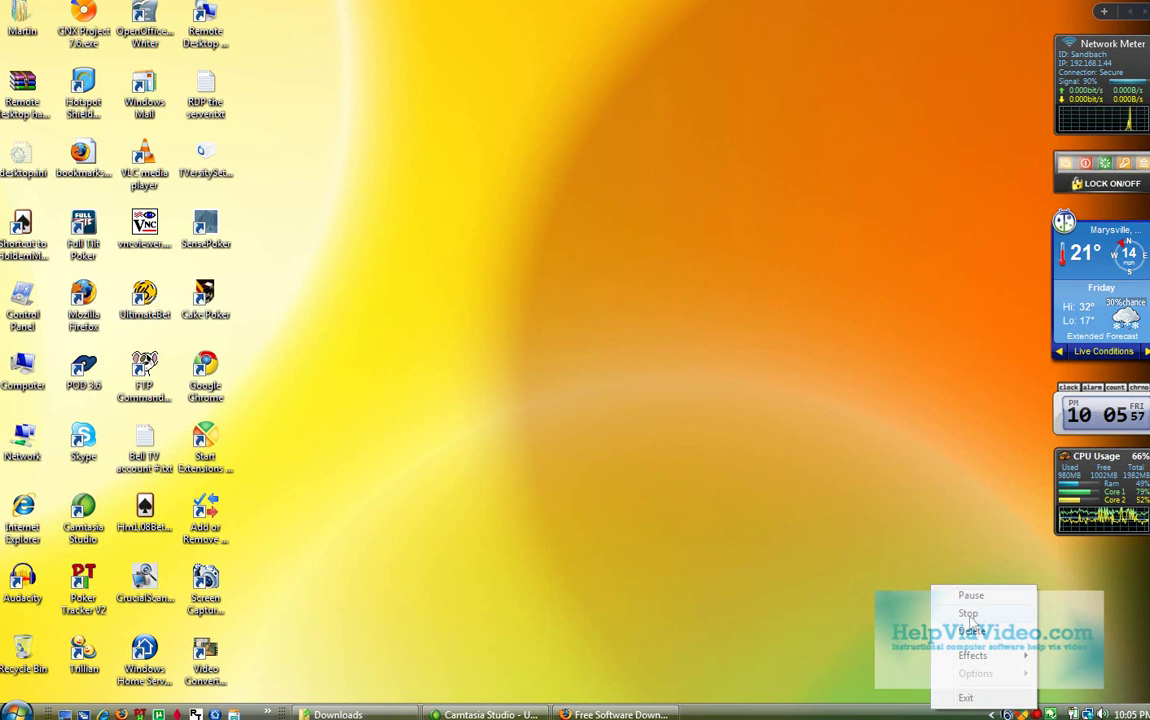